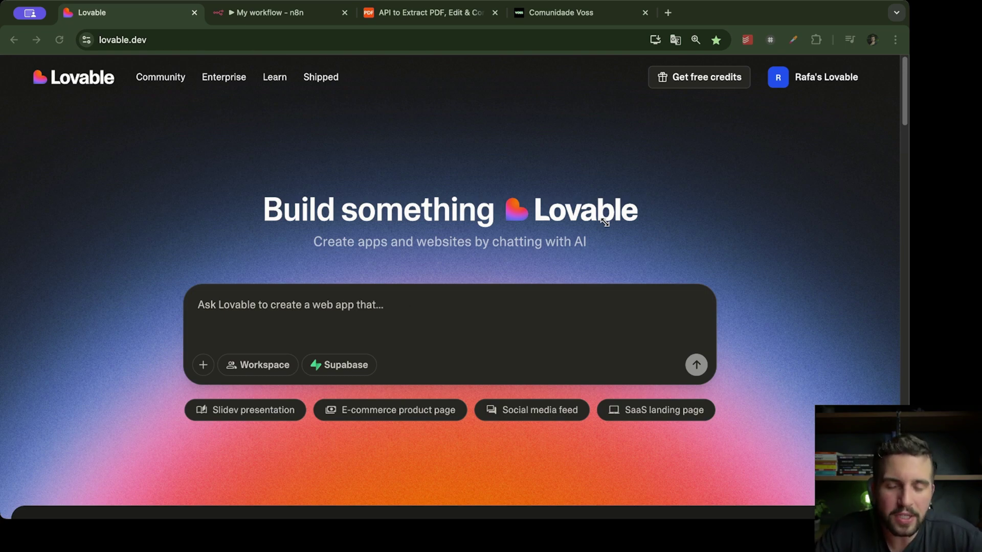
Switch from the Lovable start page to the PDF.co home page tab
{"action": "key", "text": "super+l"}
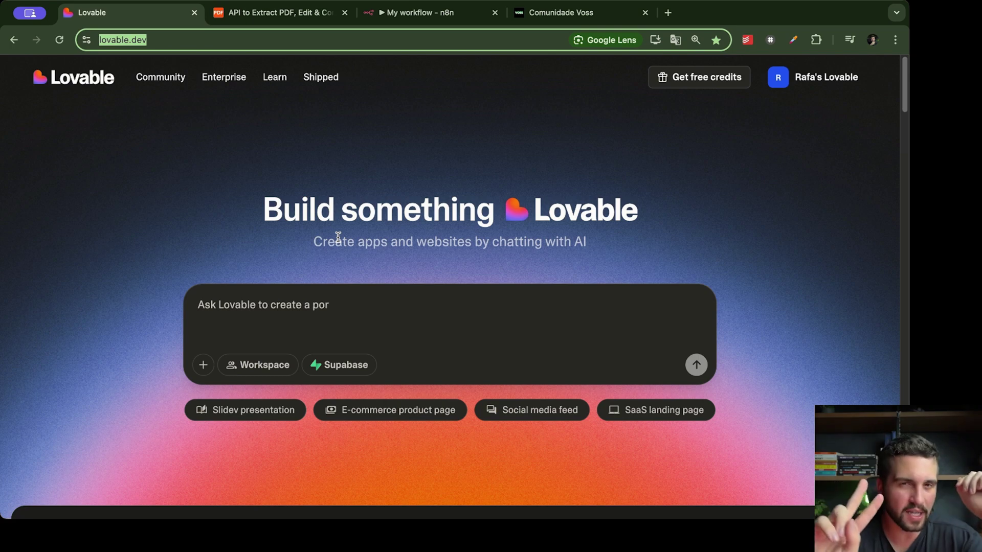
{"action": "left_click", "coordinate": [246, 18]}
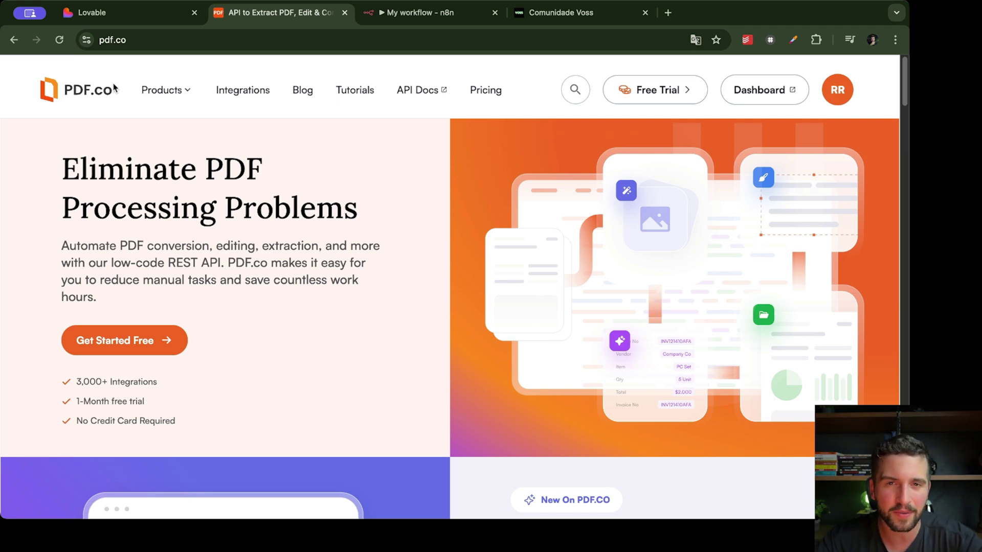
Glance at the n8n workflow calling PDF.co, then go back to Lovable's empty start page
{"action": "key", "text": "ctrl+Tab"}
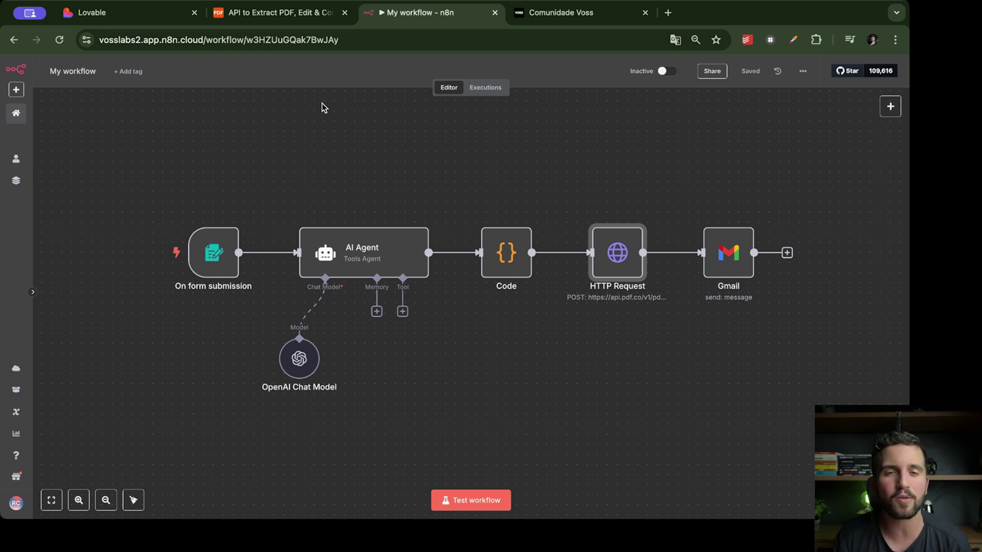
{"action": "key", "text": "super+1"}
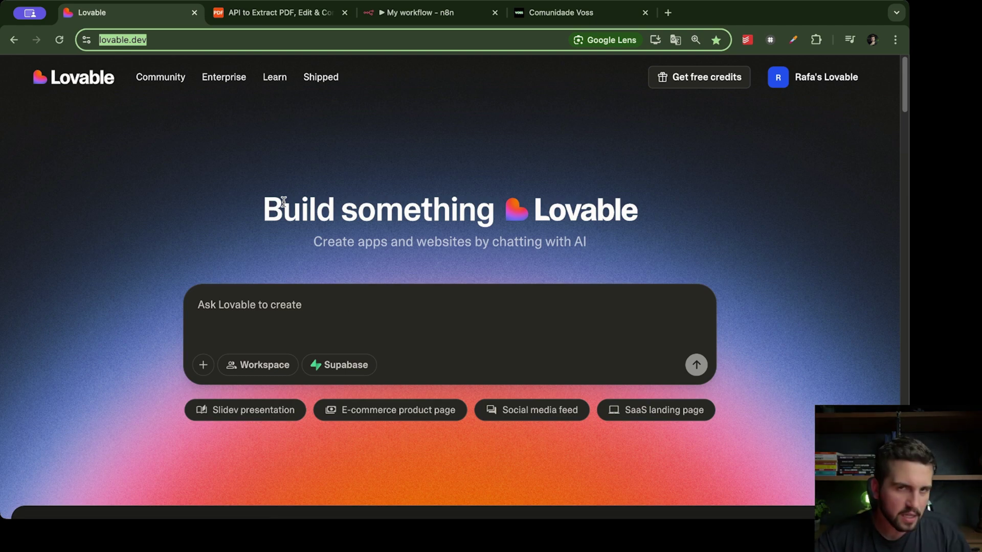
Copy the Prompt Inicial PRD text from the Comunidade Voss prompt page
{"action": "left_click", "coordinate": [576, 15]}
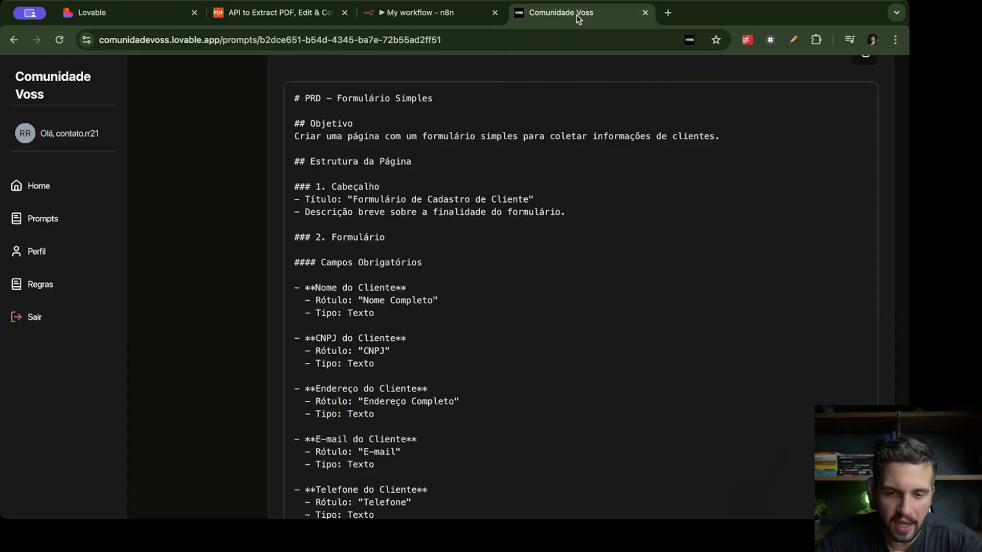
{"action": "scroll", "coordinate": [442, 216], "scroll_direction": "up", "scroll_amount": 2}
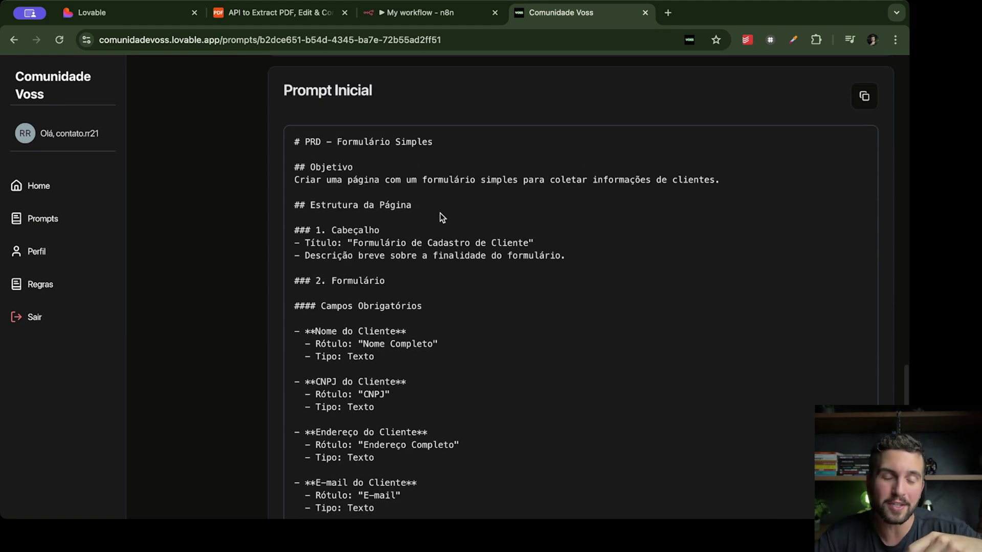
{"action": "scroll", "coordinate": [439, 212], "scroll_direction": "up", "scroll_amount": 1}
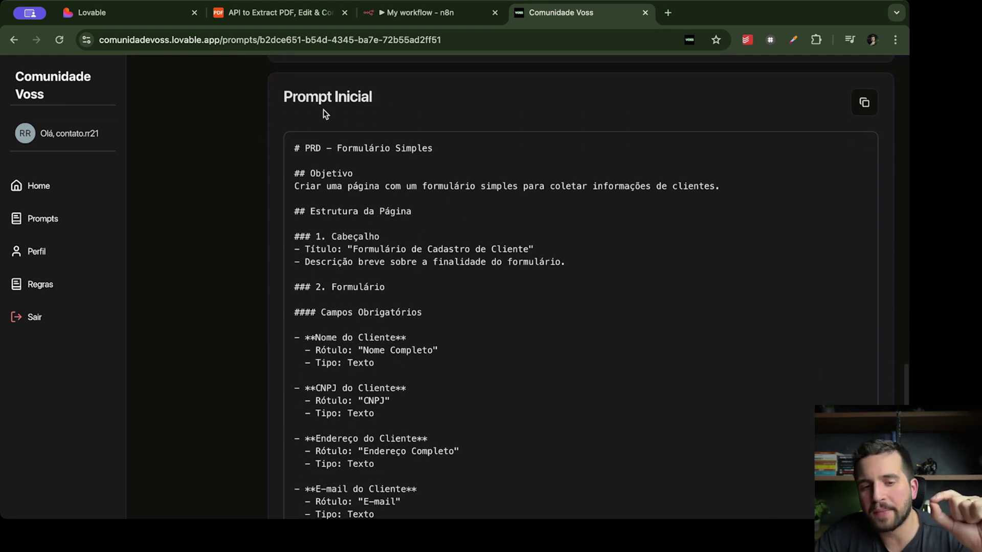
{"action": "left_click", "coordinate": [864, 102]}
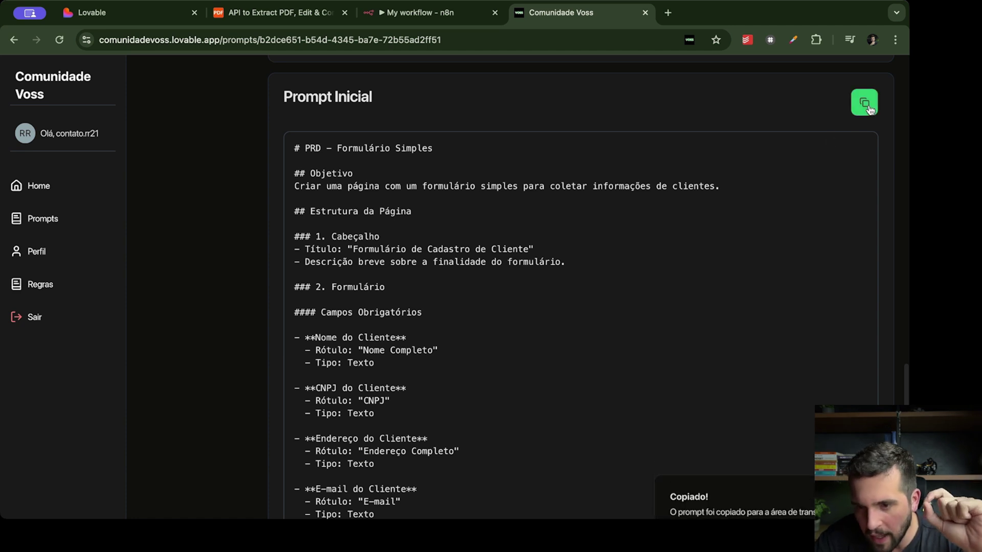
Paste the PRD into Lovable's prompt box, submit it, and return to the n8n workflow
{"action": "left_click", "coordinate": [135, 16]}
{"action": "left_click", "coordinate": [311, 320]}
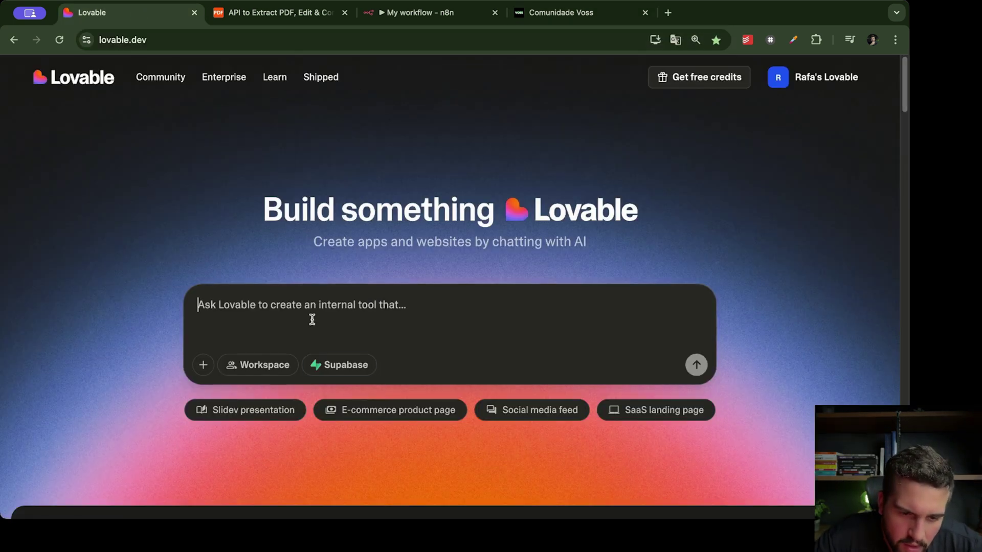
{"action": "key", "text": "super+v"}
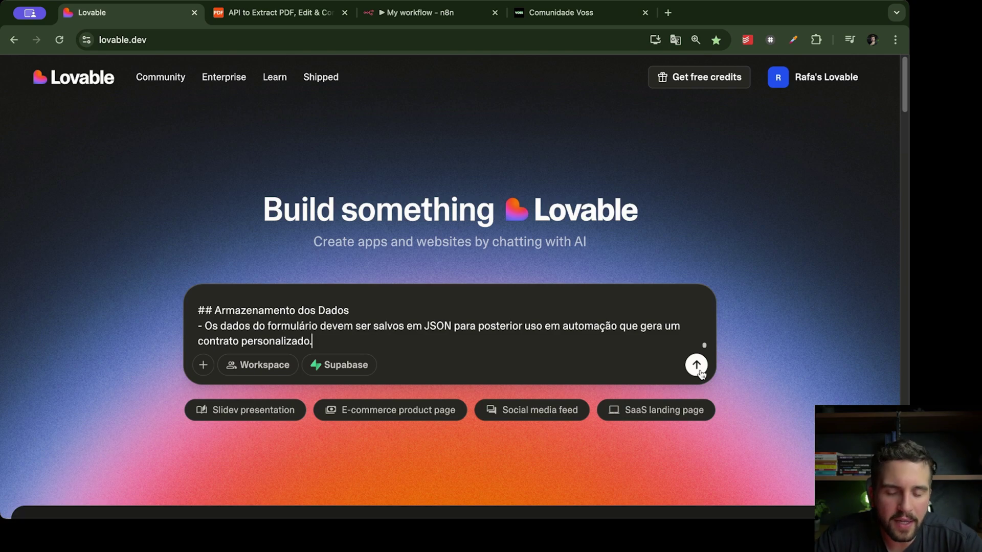
{"action": "left_click", "coordinate": [697, 365]}
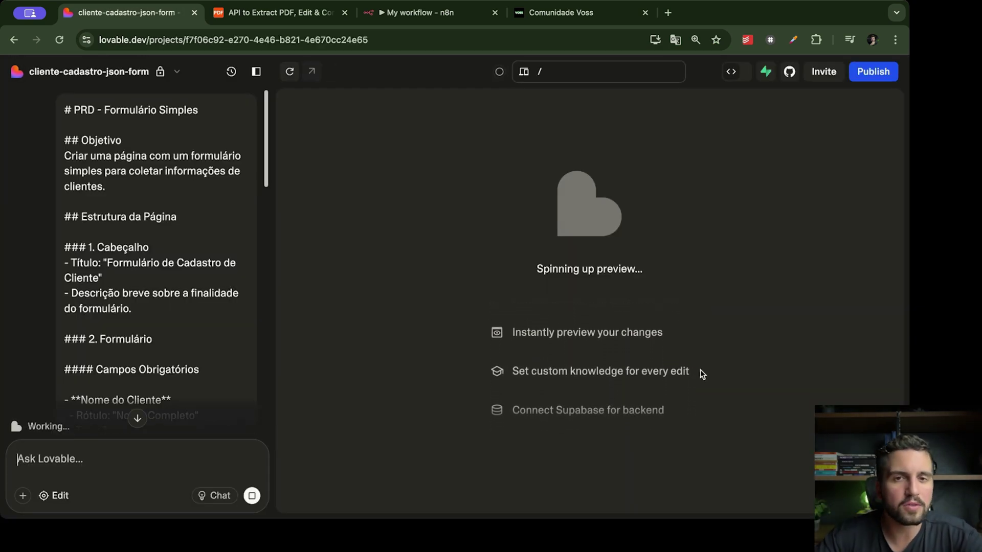
{"action": "left_click", "coordinate": [446, 14]}
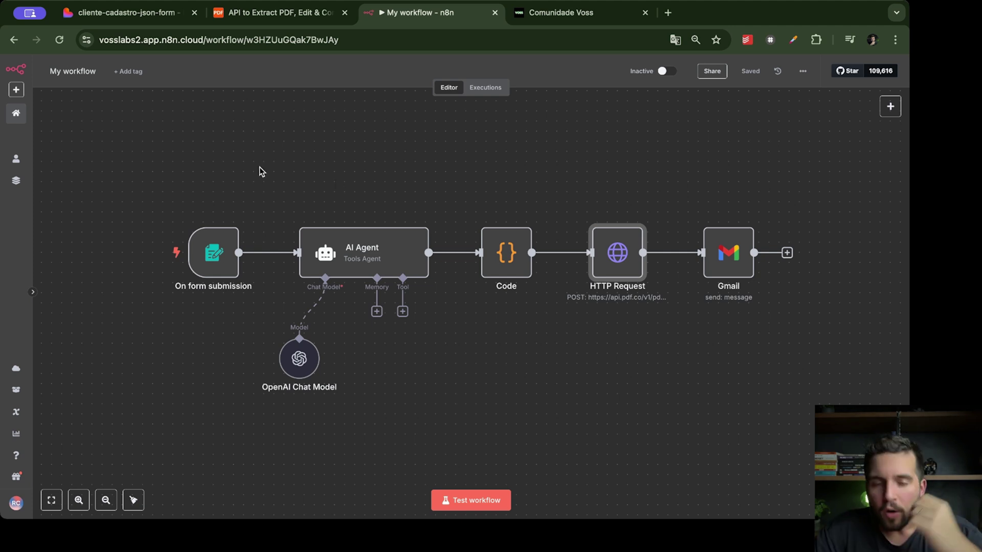
Test the workflow from the On form submission trigger and scroll through the Orçamento form's fields
{"action": "mouse_move", "coordinate": [245, 284]}
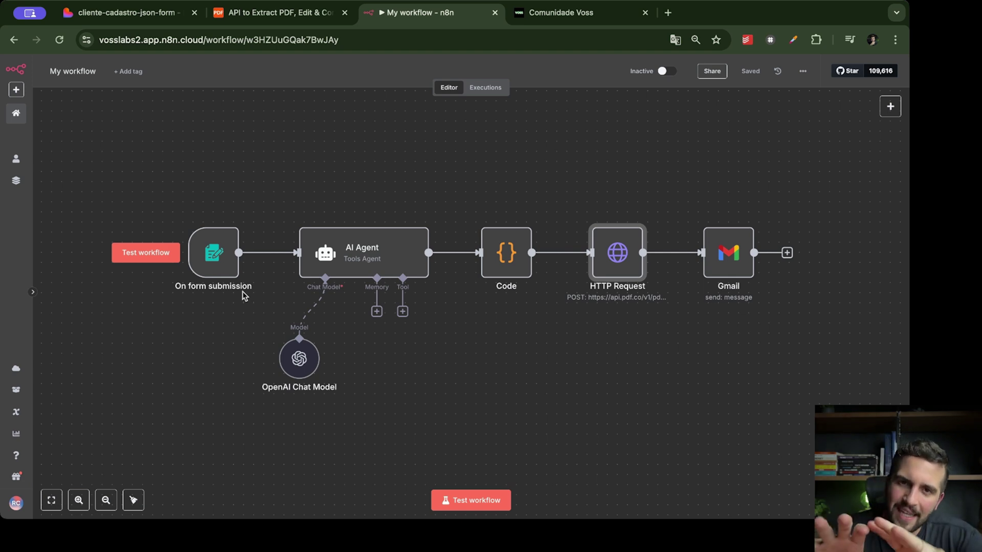
{"action": "mouse_move", "coordinate": [235, 265]}
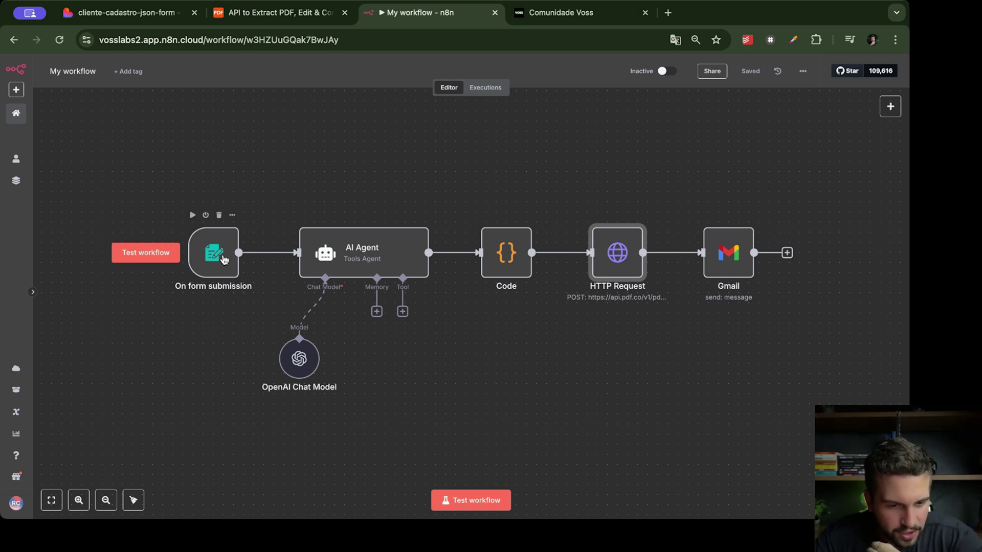
{"action": "left_click", "coordinate": [166, 261]}
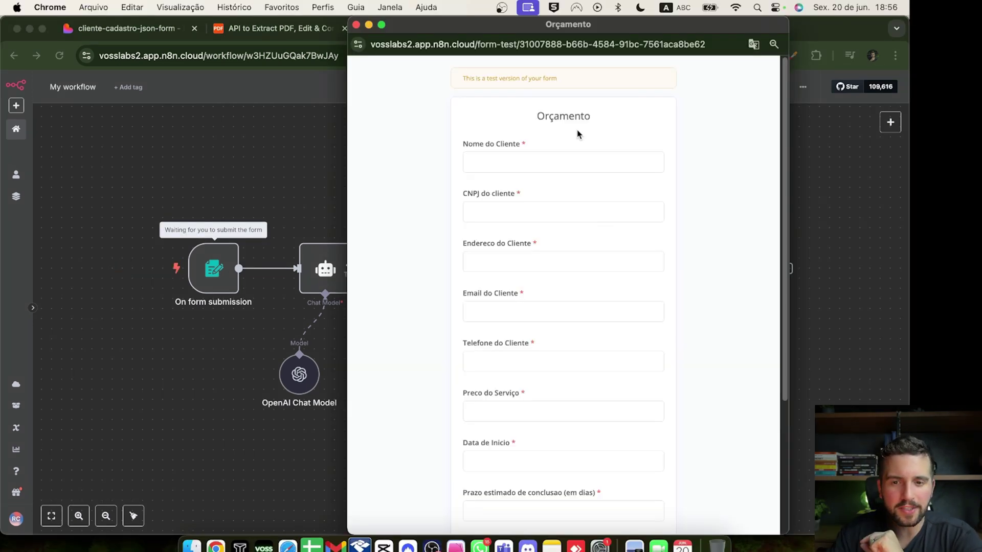
{"action": "scroll", "coordinate": [571, 153], "scroll_direction": "down", "scroll_amount": 1}
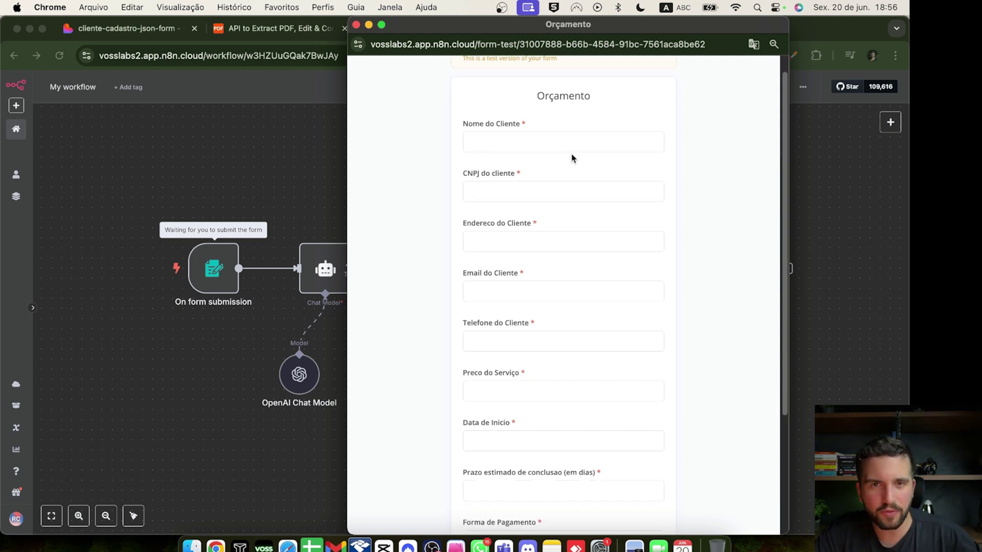
{"action": "scroll", "coordinate": [571, 158], "scroll_direction": "down", "scroll_amount": 2}
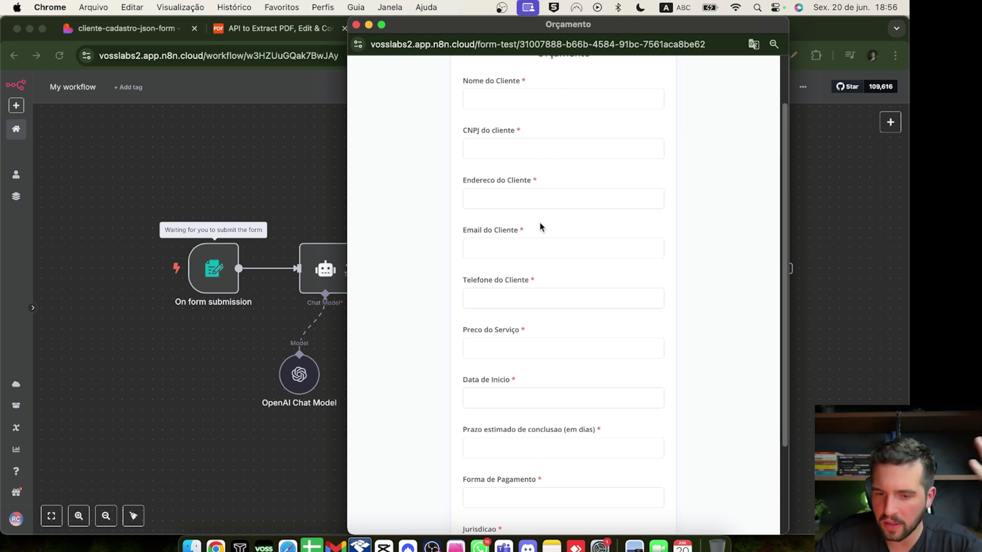
{"action": "scroll", "coordinate": [524, 352], "scroll_direction": "down", "scroll_amount": 3}
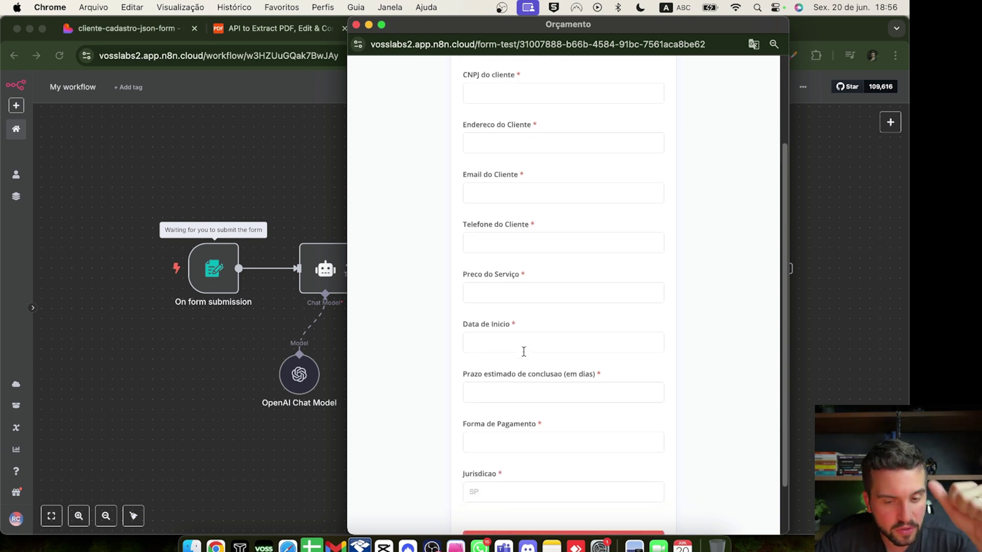
{"action": "scroll", "coordinate": [523, 352], "scroll_direction": "down", "scroll_amount": 2}
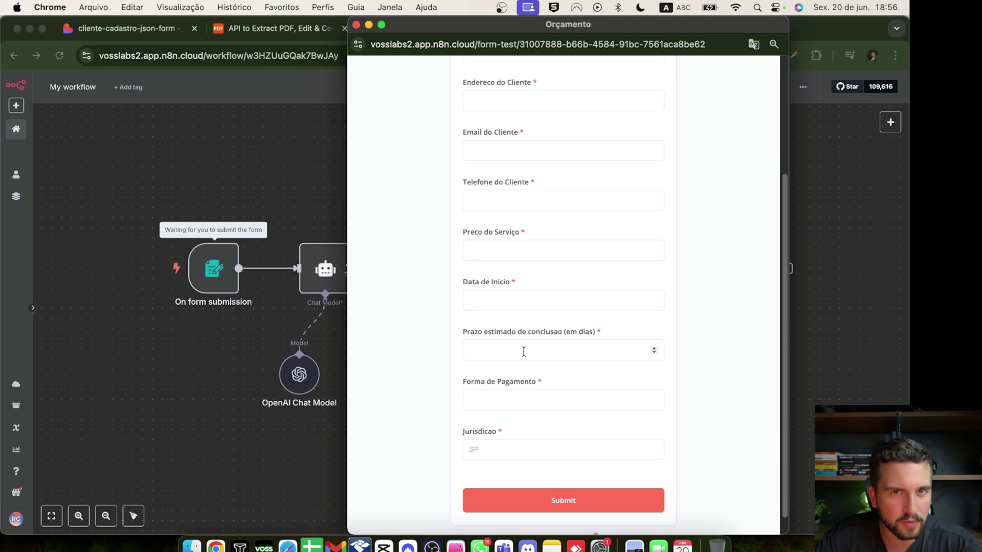
{"action": "scroll", "coordinate": [524, 351], "scroll_direction": "down", "scroll_amount": 1}
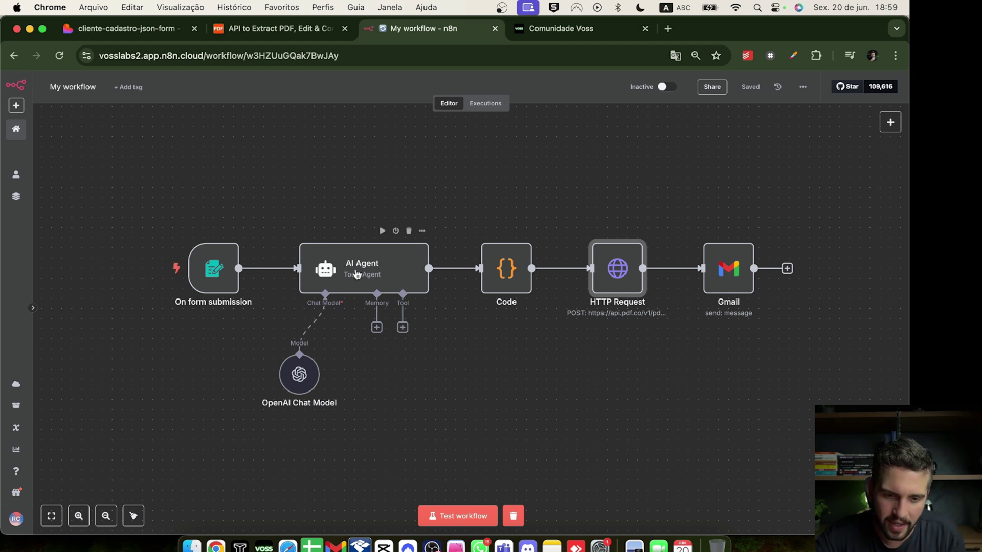
Open the AI Agent's prompt expression and mark the assistant's role description
{"action": "left_click", "coordinate": [356, 289]}
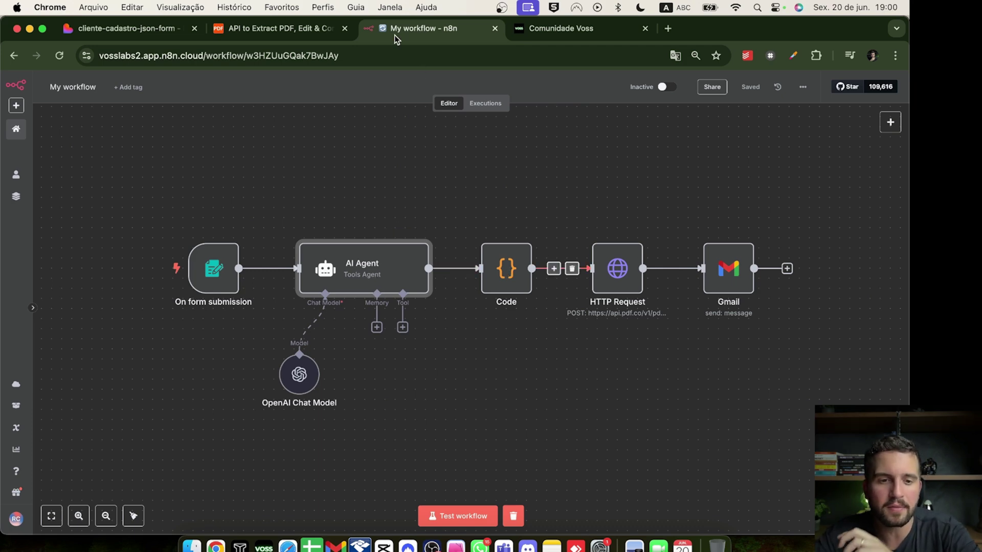
{"action": "left_click", "coordinate": [297, 32]}
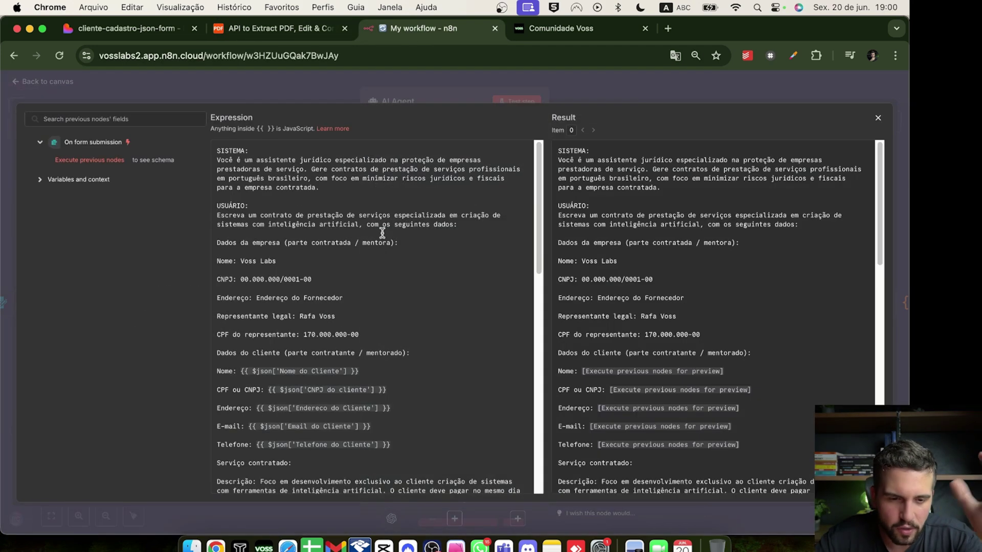
{"action": "scroll", "coordinate": [330, 194], "scroll_direction": "down", "scroll_amount": 2}
{"action": "scroll", "coordinate": [332, 199], "scroll_direction": "up", "scroll_amount": 2}
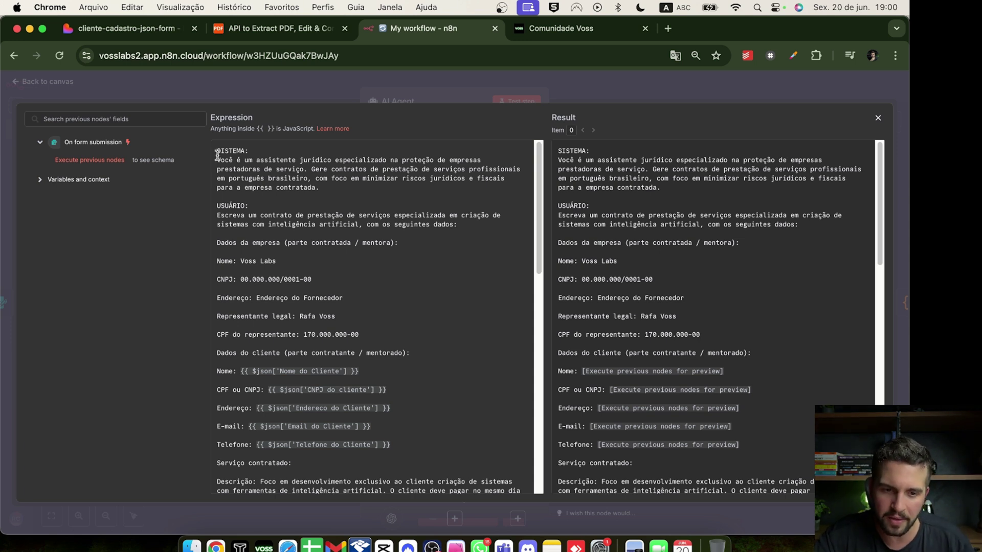
{"action": "left_click_drag", "start_coordinate": [217, 156], "coordinate": [376, 160]}
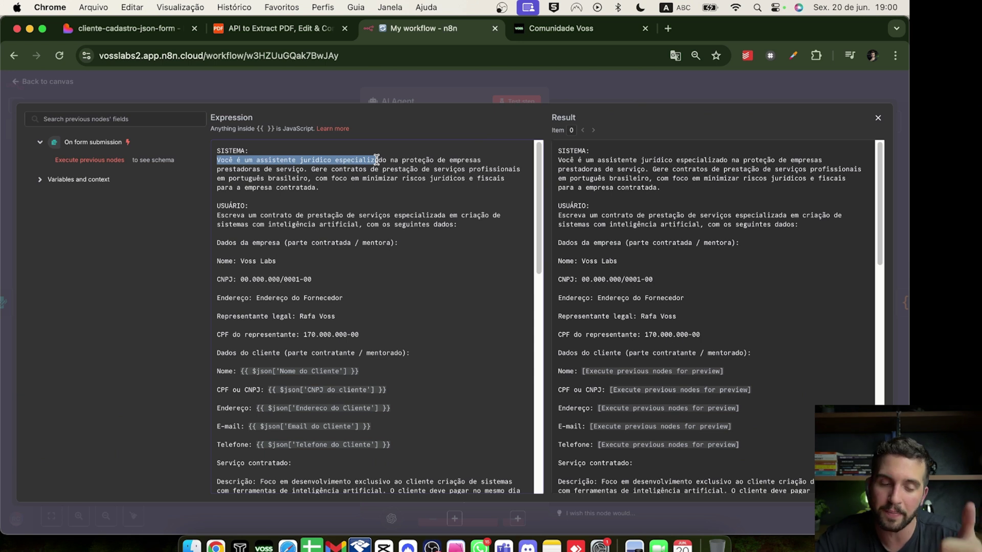
{"action": "scroll", "coordinate": [376, 159], "scroll_direction": "down", "scroll_amount": 1}
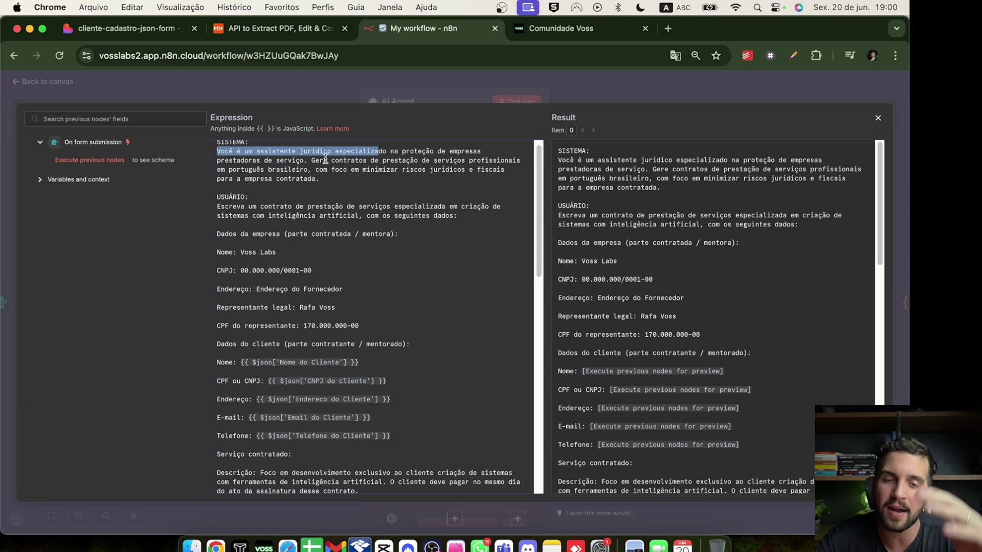
{"action": "scroll", "coordinate": [325, 159], "scroll_direction": "up", "scroll_amount": 1}
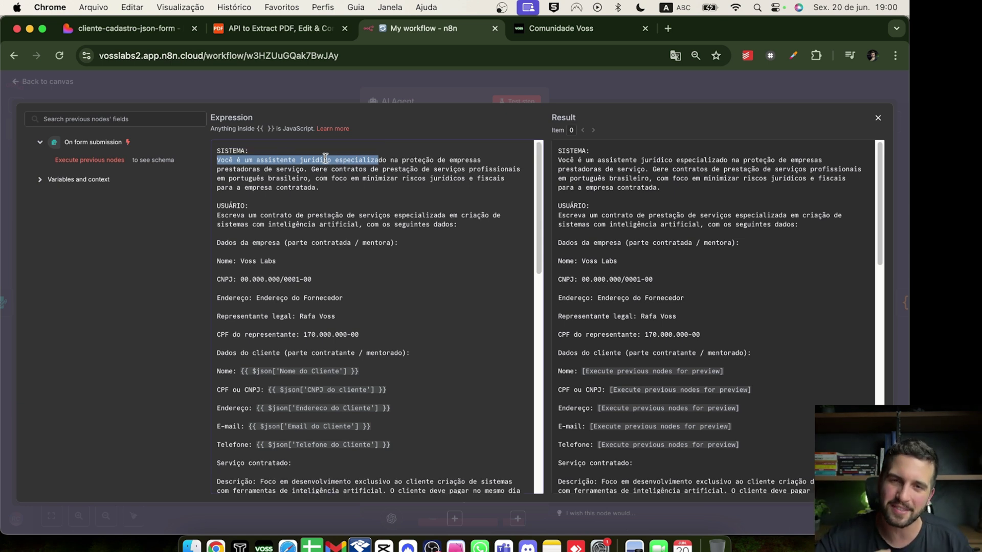
{"action": "scroll", "coordinate": [383, 322], "scroll_direction": "down", "scroll_amount": 1}
Inspect the company details, client data lines and the Nome do Cliente $json expression
{"action": "left_click_drag", "start_coordinate": [384, 326], "coordinate": [211, 226]}
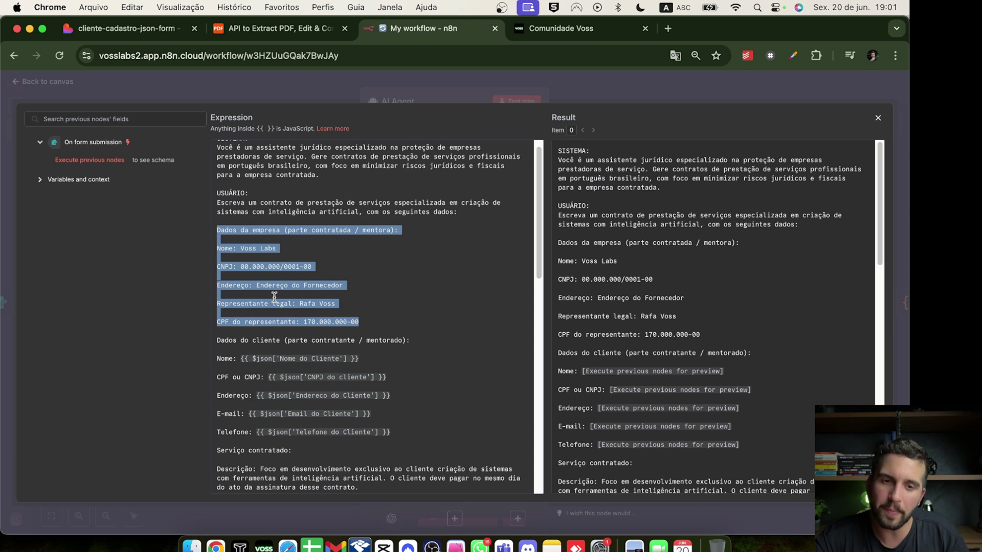
{"action": "left_click", "coordinate": [314, 303]}
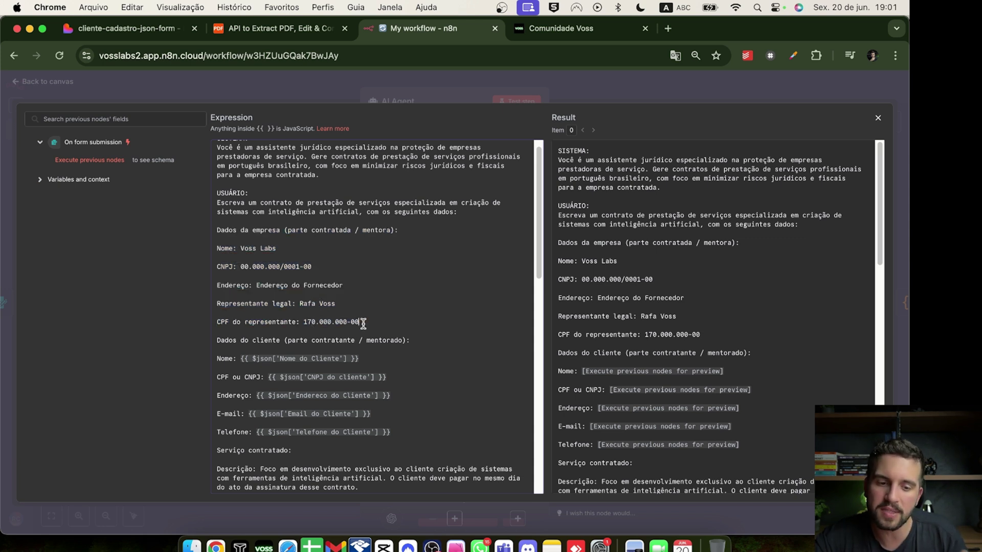
{"action": "left_click_drag", "start_coordinate": [363, 323], "coordinate": [408, 367]}
{"action": "scroll", "coordinate": [215, 276], "scroll_direction": "down", "scroll_amount": 3}
{"action": "left_click", "coordinate": [408, 368]}
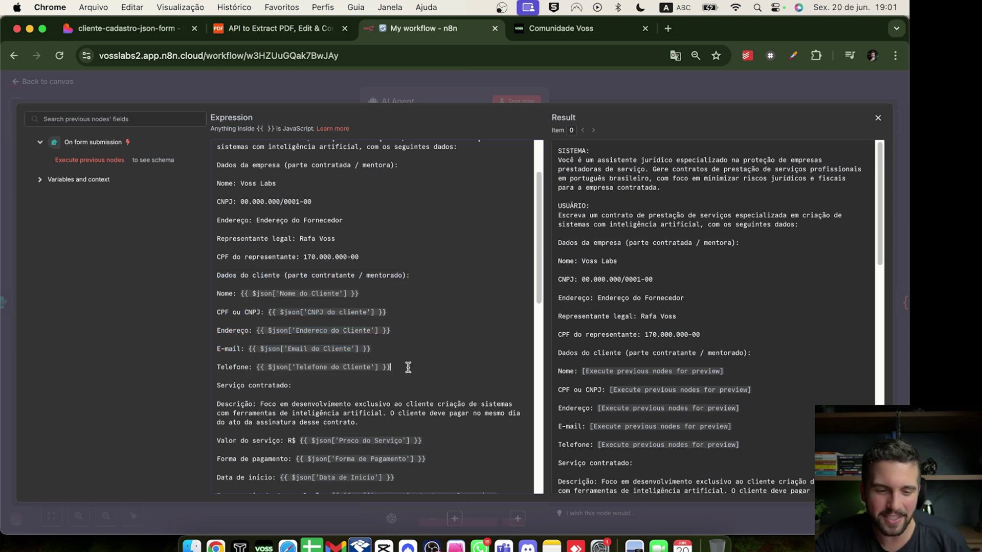
{"action": "left_click", "coordinate": [386, 291]}
{"action": "left_click_drag", "start_coordinate": [386, 291], "coordinate": [240, 293]}
{"action": "left_click", "coordinate": [382, 297]}
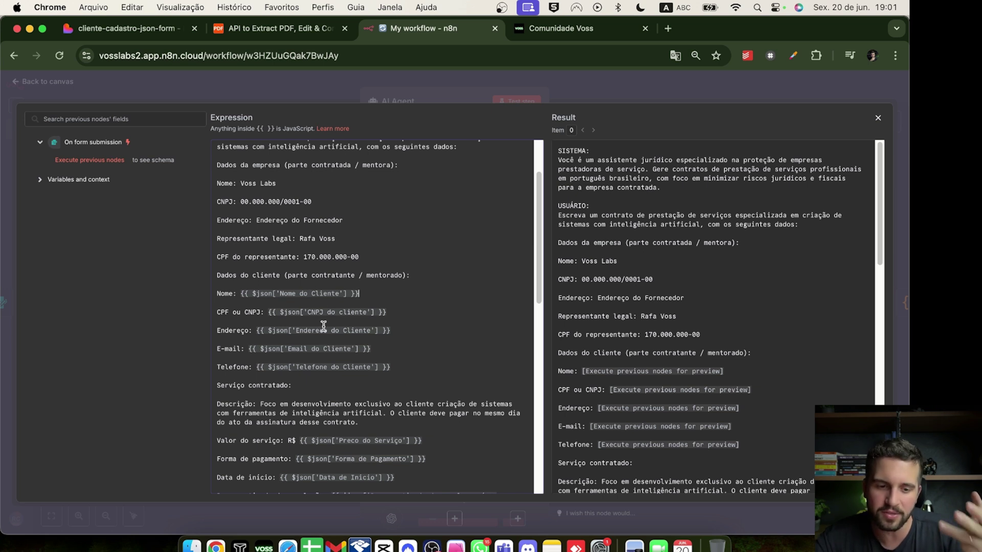
Scroll to the clauses, check the Jurisdicao expression, and close the prompt editor
{"action": "scroll", "coordinate": [320, 358], "scroll_direction": "down", "scroll_amount": 1}
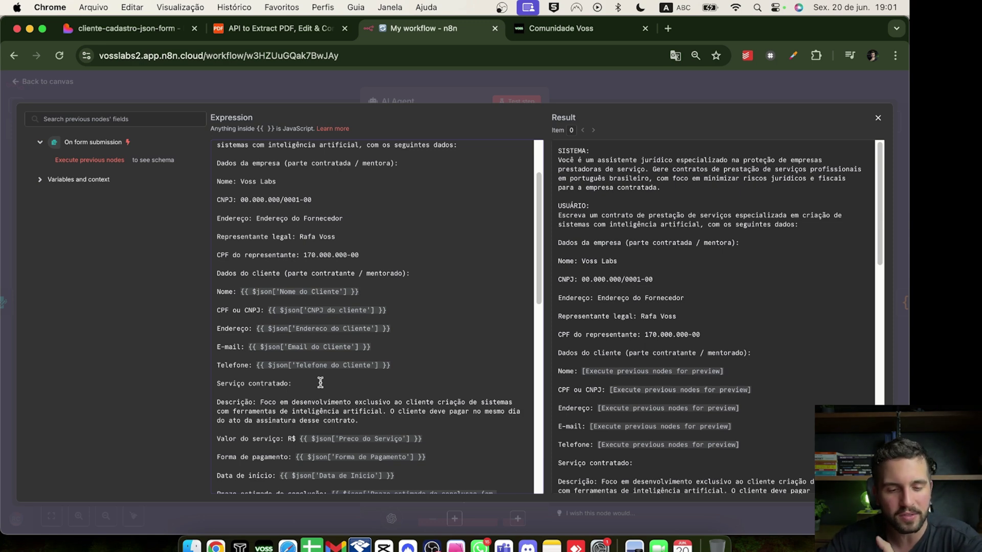
{"action": "scroll", "coordinate": [320, 383], "scroll_direction": "down", "scroll_amount": 5}
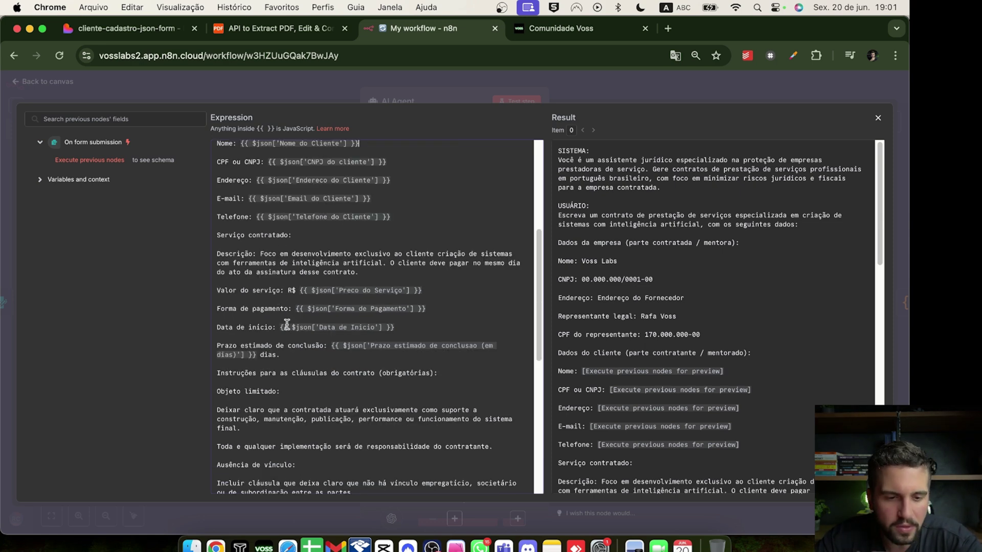
{"action": "scroll", "coordinate": [260, 325], "scroll_direction": "down", "scroll_amount": 1}
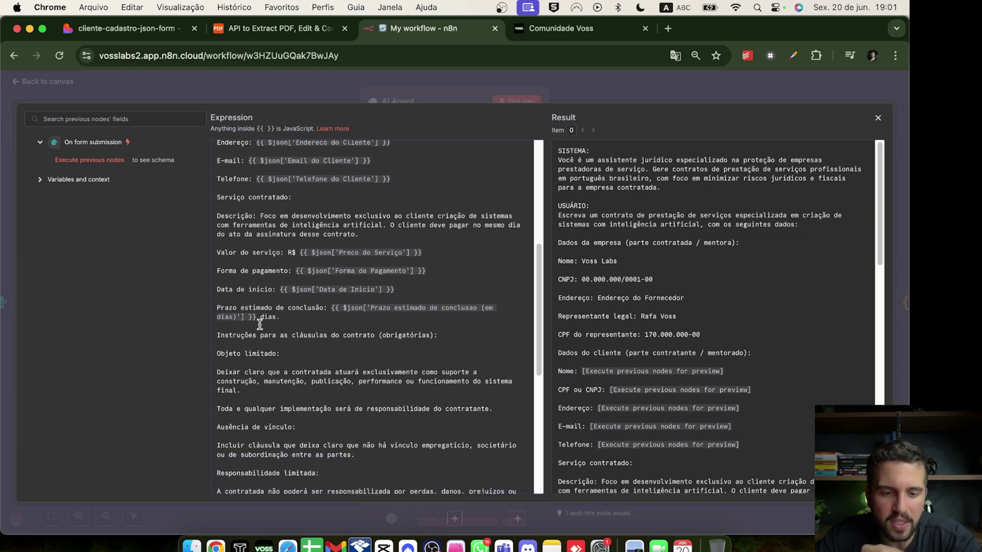
{"action": "scroll", "coordinate": [302, 465], "scroll_direction": "up", "scroll_amount": 5}
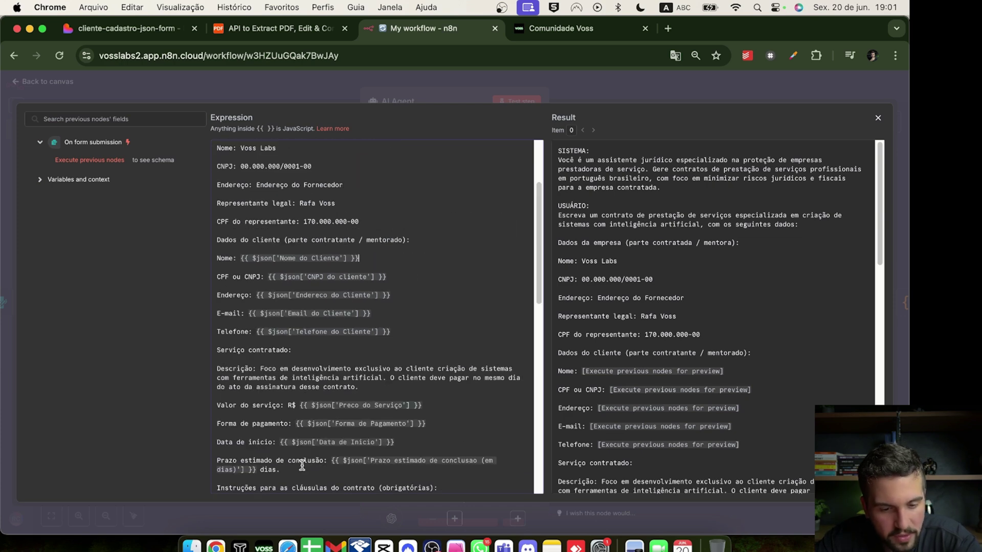
{"action": "scroll", "coordinate": [294, 463], "scroll_direction": "down", "scroll_amount": 15}
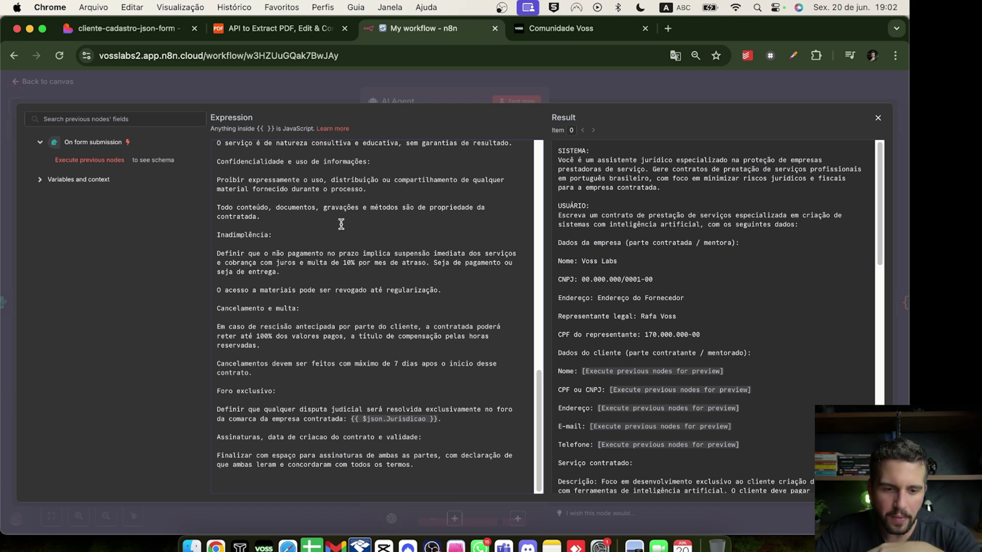
{"action": "left_click_drag", "start_coordinate": [441, 419], "coordinate": [351, 420]}
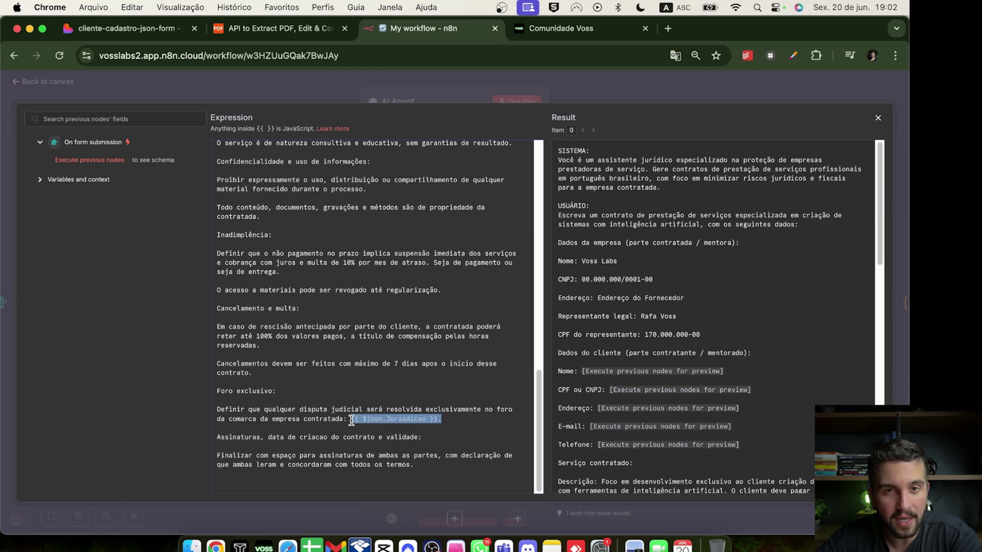
{"action": "left_click", "coordinate": [431, 421]}
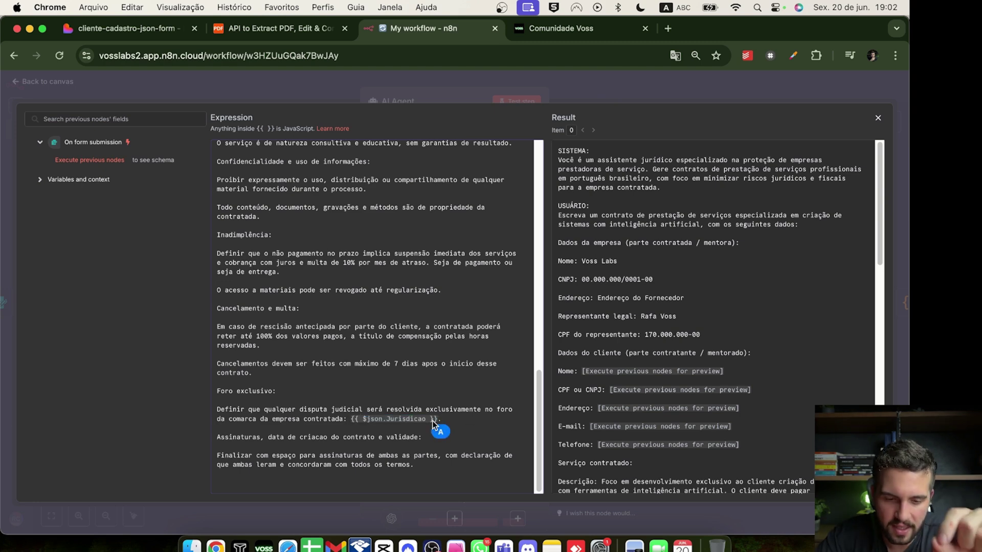
{"action": "key", "text": "Escape"}
{"action": "key", "text": "Escape"}
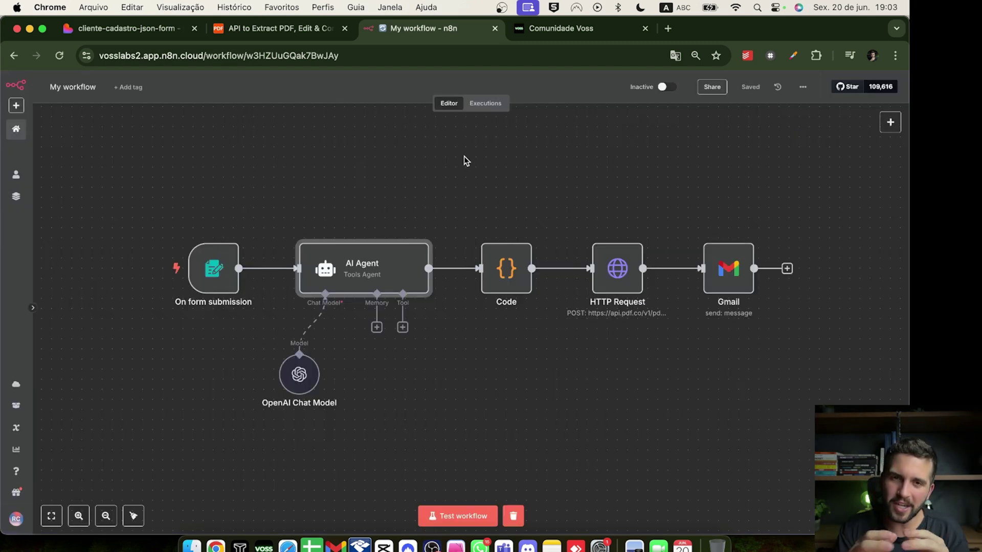
{"action": "mouse_move", "coordinate": [427, 232]}
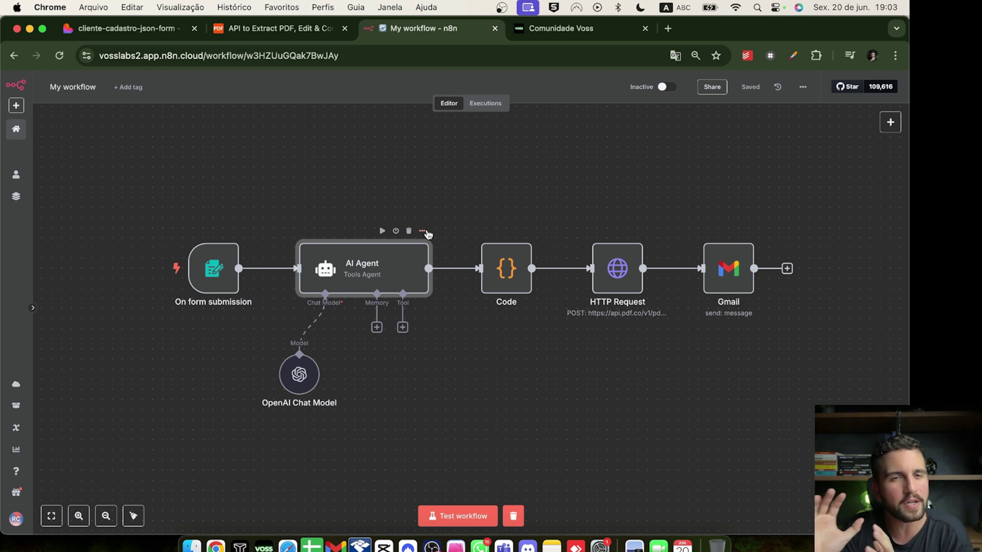
{"action": "double_click", "coordinate": [519, 271]}
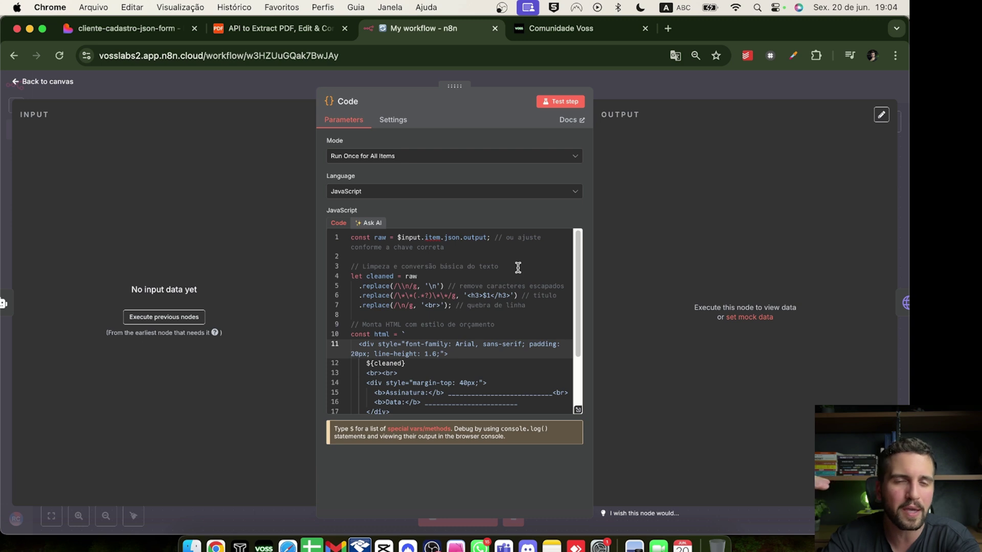
{"action": "key", "text": "Escape"}
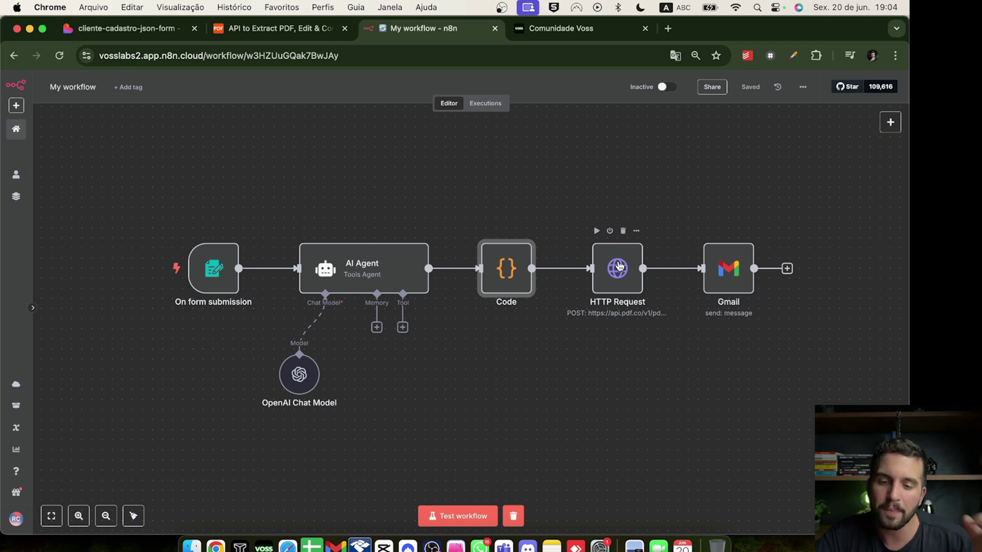
{"action": "double_click", "coordinate": [618, 267]}
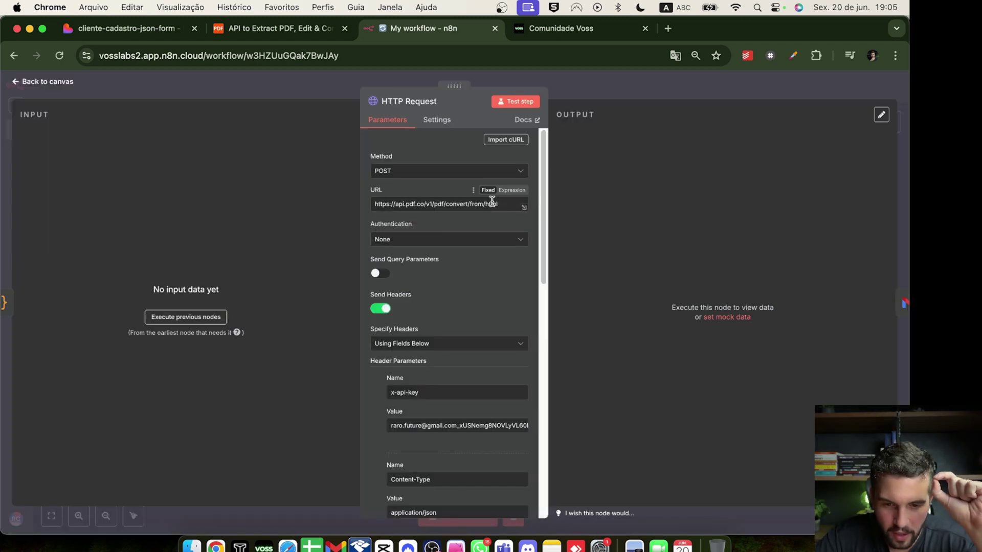
Check the HTTP Request node's PDF.co convert-from-HTML URL, then switch to the Comunidade Voss page
{"action": "left_click_drag", "start_coordinate": [499, 204], "coordinate": [361, 209]}
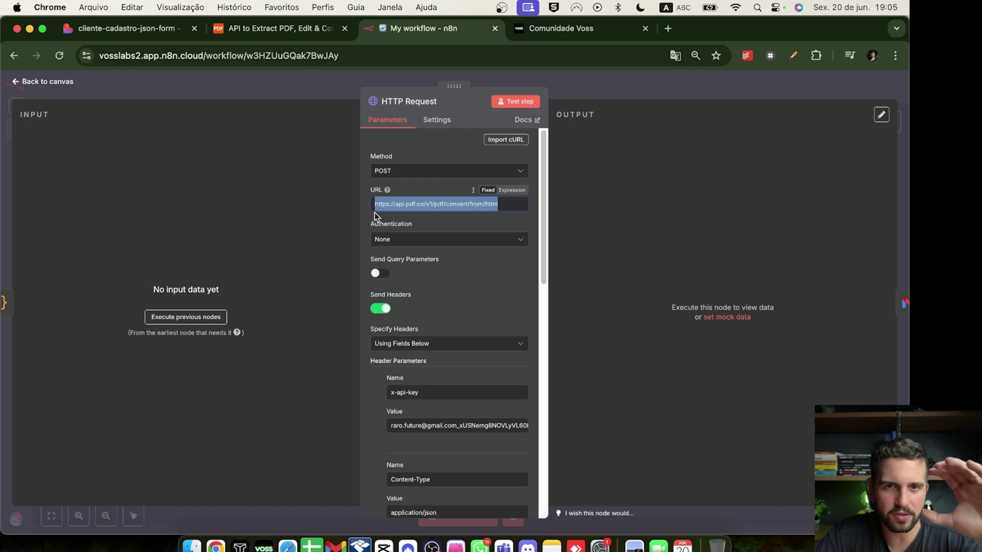
{"action": "left_click", "coordinate": [374, 213]}
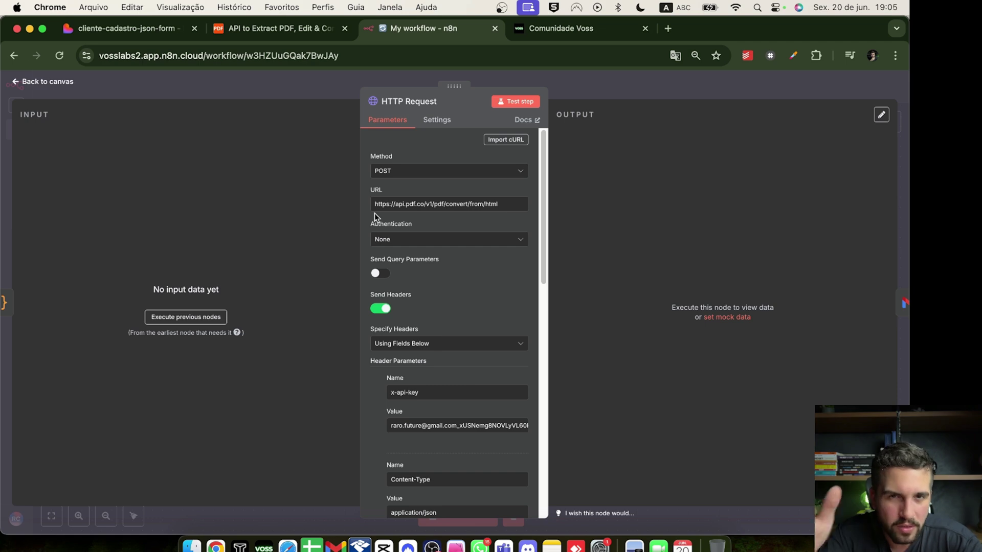
{"action": "key", "text": "ctrl+Tab"}
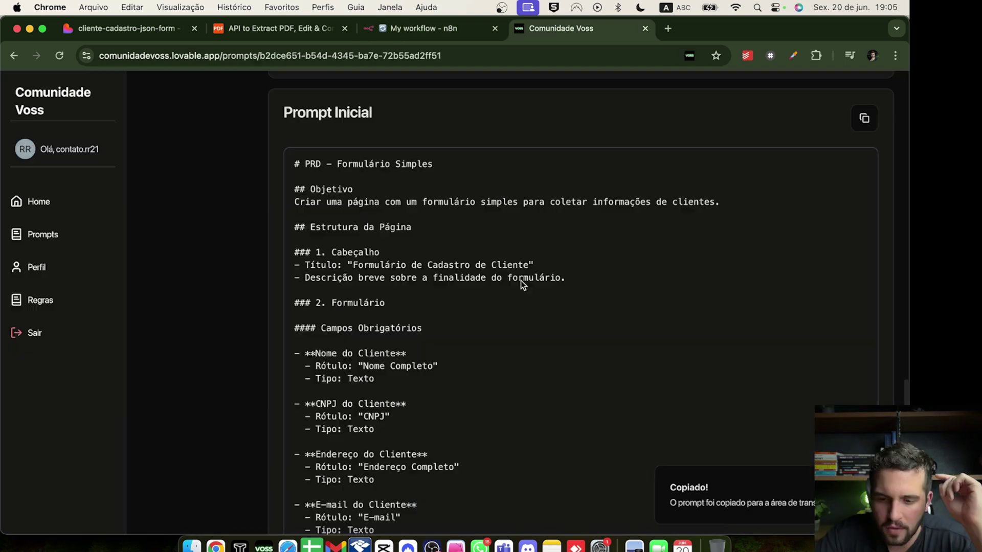
{"action": "scroll", "coordinate": [521, 280], "scroll_direction": "up", "scroll_amount": 2}
{"action": "scroll", "coordinate": [520, 280], "scroll_direction": "down", "scroll_amount": 2}
Find the API PDF.CO POST URL and CODE blocks on Comunidade Voss, then return to n8n
{"action": "scroll", "coordinate": [521, 281], "scroll_direction": "up", "scroll_amount": 2}
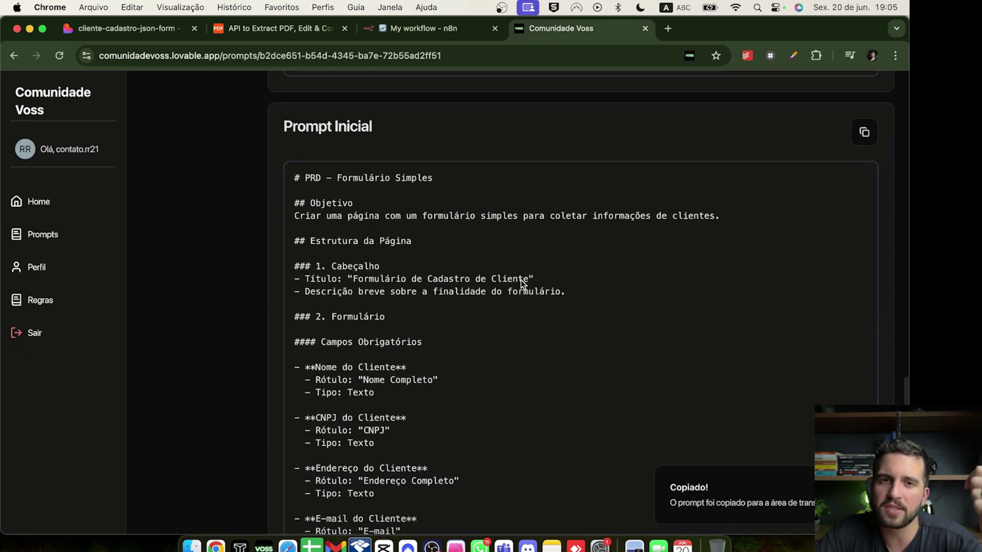
{"action": "scroll", "coordinate": [521, 281], "scroll_direction": "down", "scroll_amount": 20}
{"action": "scroll", "coordinate": [520, 280], "scroll_direction": "up", "scroll_amount": 8}
{"action": "scroll", "coordinate": [521, 280], "scroll_direction": "up", "scroll_amount": 15}
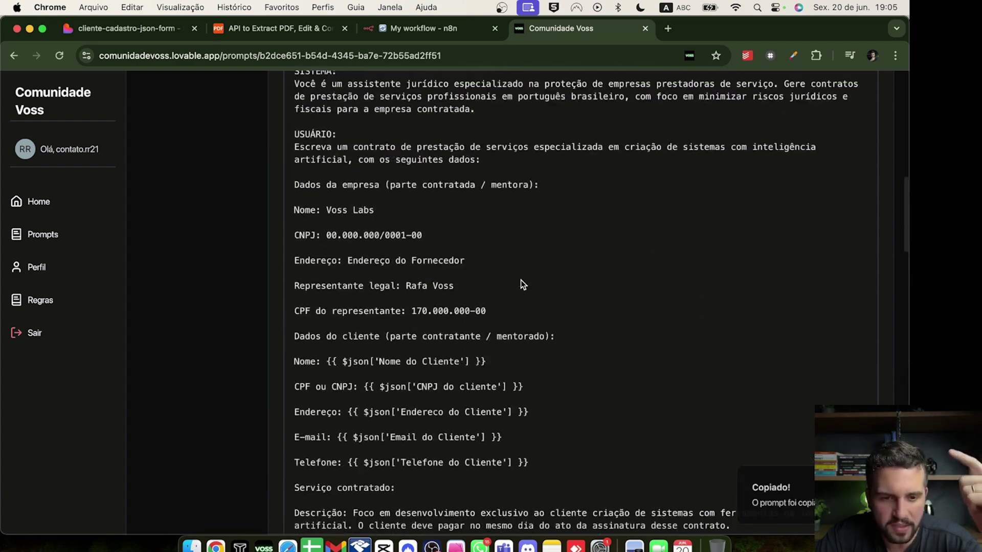
{"action": "scroll", "coordinate": [521, 280], "scroll_direction": "up", "scroll_amount": 2}
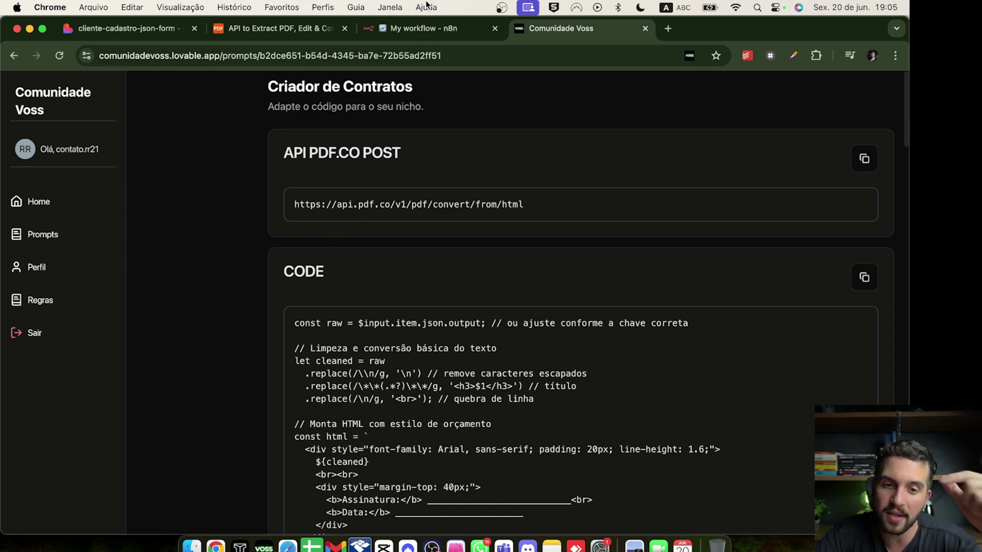
{"action": "left_click", "coordinate": [404, 28]}
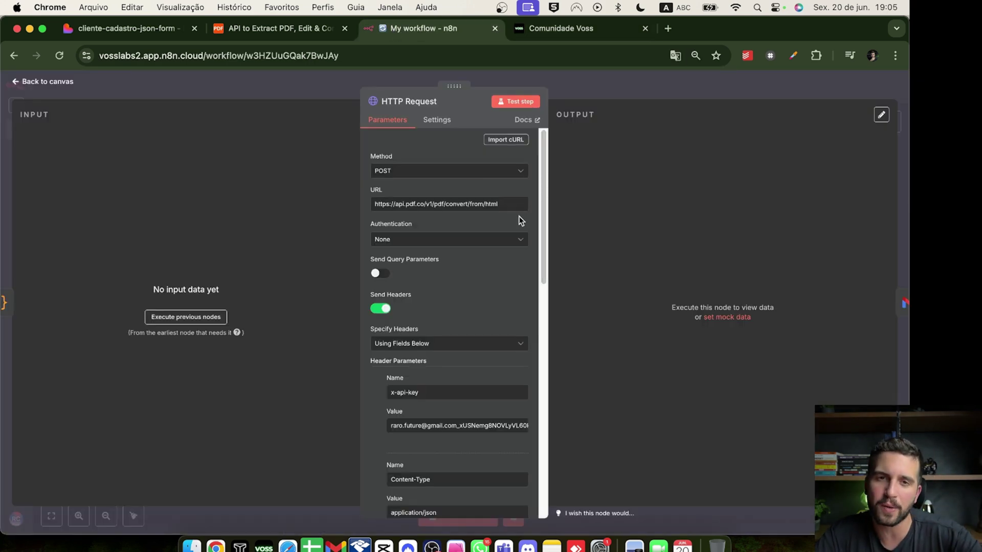
Check the HTTP Request node's x-api-key header, then switch to the PDF.co website
{"action": "scroll", "coordinate": [519, 220], "scroll_direction": "down", "scroll_amount": 3}
{"action": "double_click", "coordinate": [411, 287]}
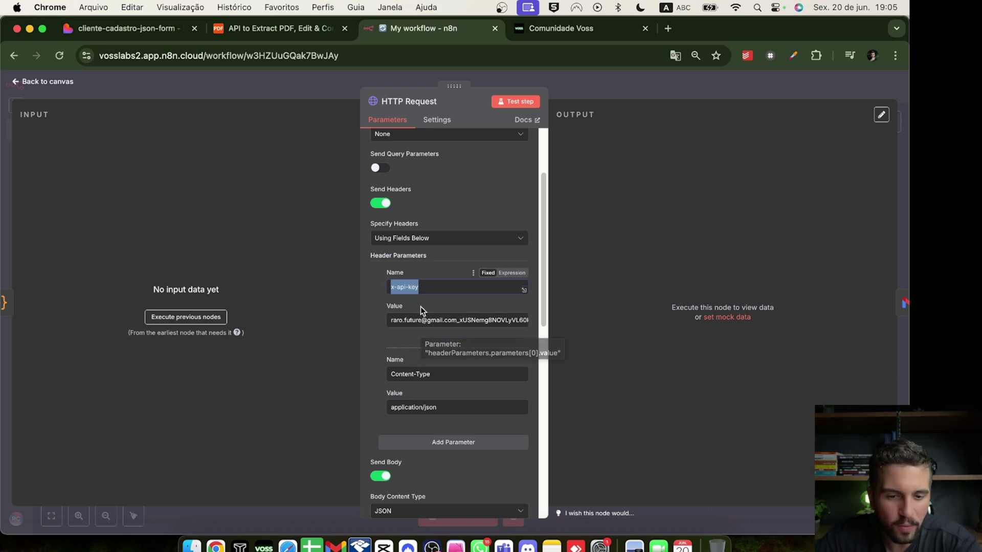
{"action": "left_click", "coordinate": [311, 29]}
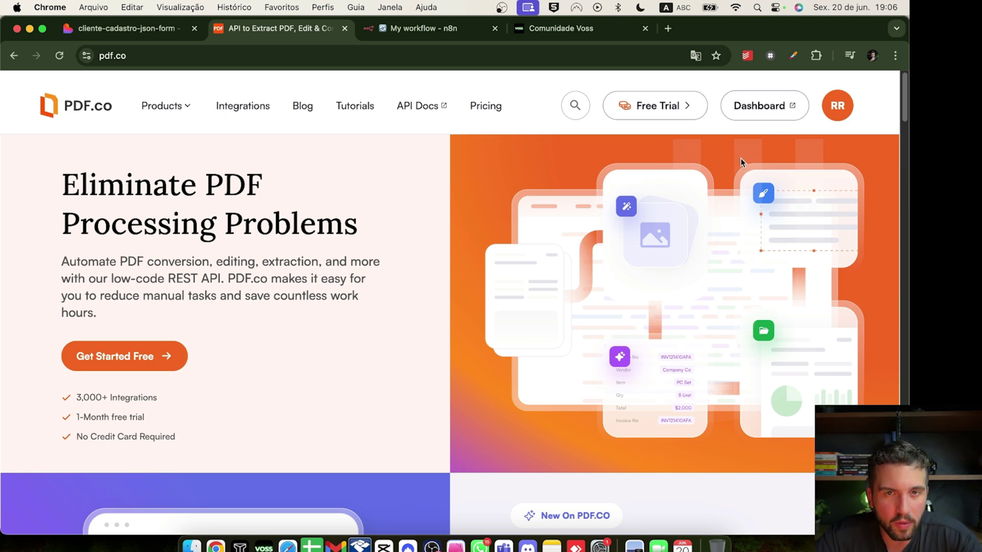
Copy the account's API key from the PDF.co dashboard and return to the n8n HTTP Request node
{"action": "left_click", "coordinate": [838, 114]}
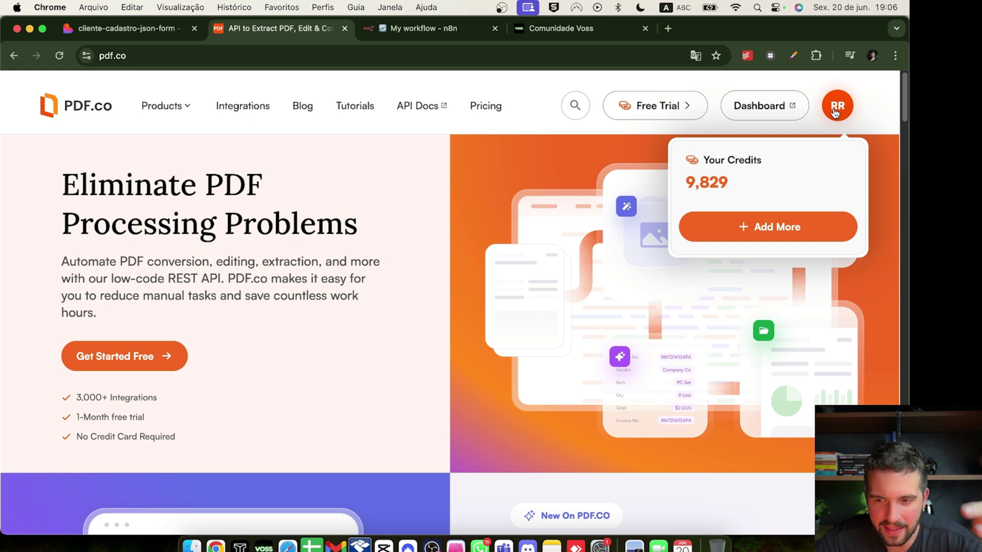
{"action": "left_click", "coordinate": [835, 109]}
{"action": "scroll", "coordinate": [333, 221], "scroll_direction": "down", "scroll_amount": 2}
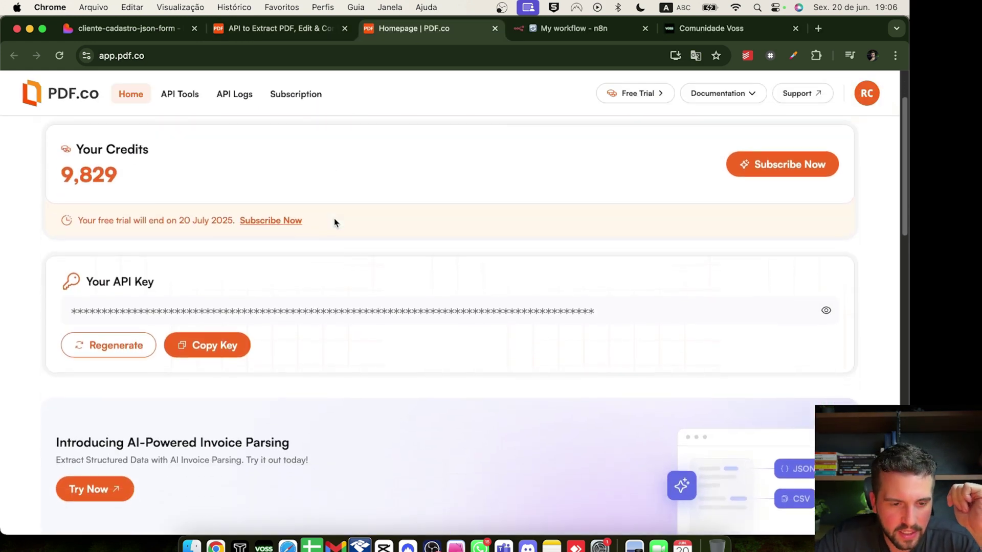
{"action": "scroll", "coordinate": [333, 221], "scroll_direction": "up", "scroll_amount": 3}
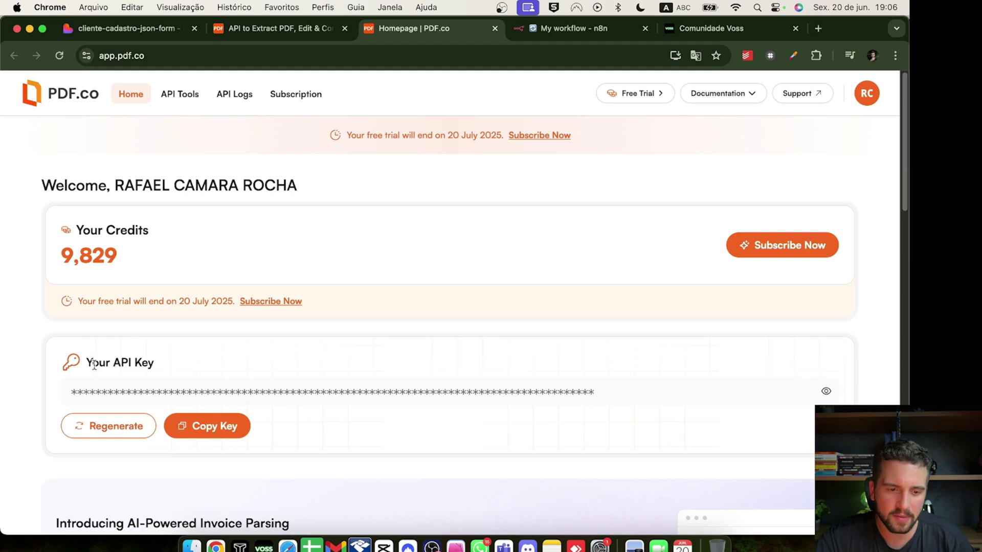
{"action": "left_click_drag", "start_coordinate": [93, 364], "coordinate": [164, 366]}
{"action": "left_click", "coordinate": [208, 427]}
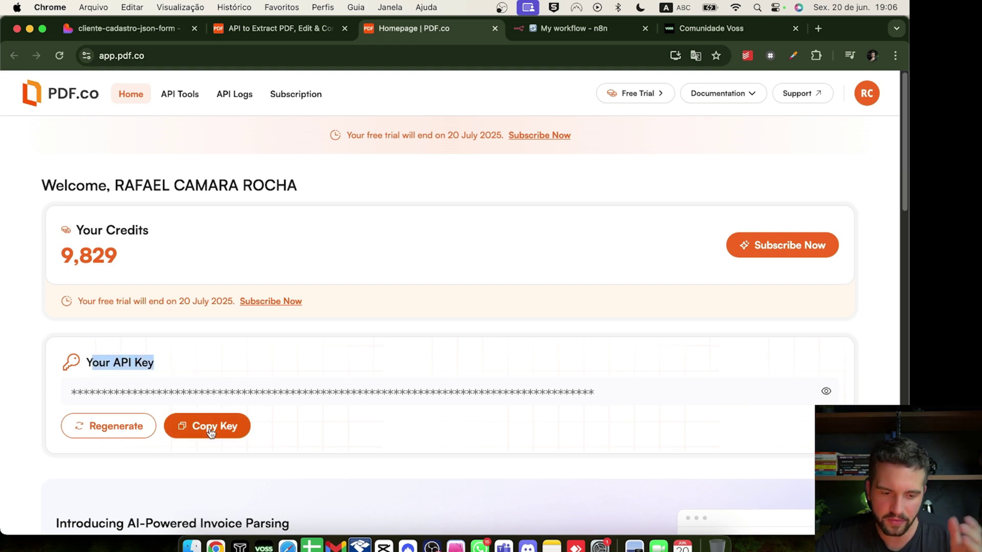
{"action": "left_click", "coordinate": [588, 28]}
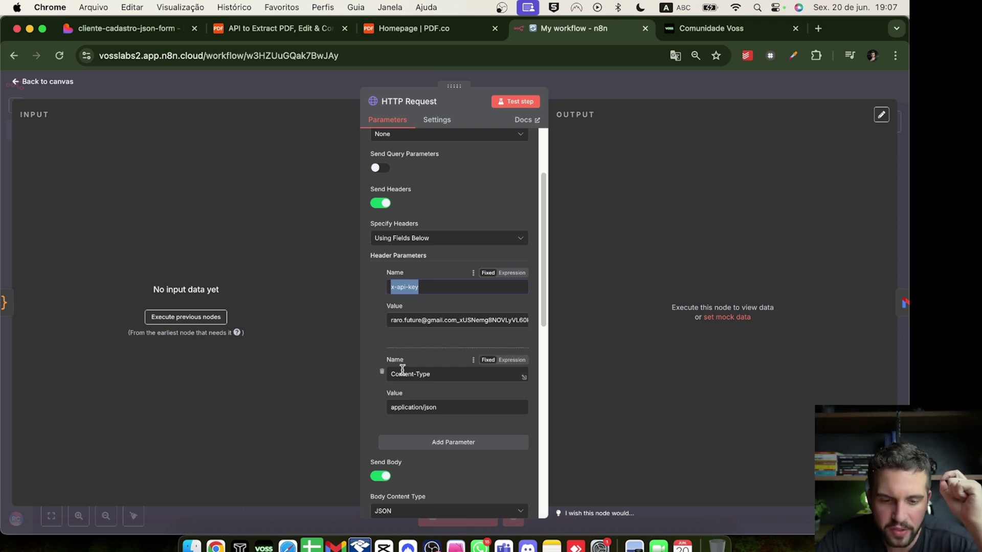
Review the HTTP Request headers, JSON body and options, then close the node to the canvas
{"action": "scroll", "coordinate": [410, 330], "scroll_direction": "down", "scroll_amount": 3}
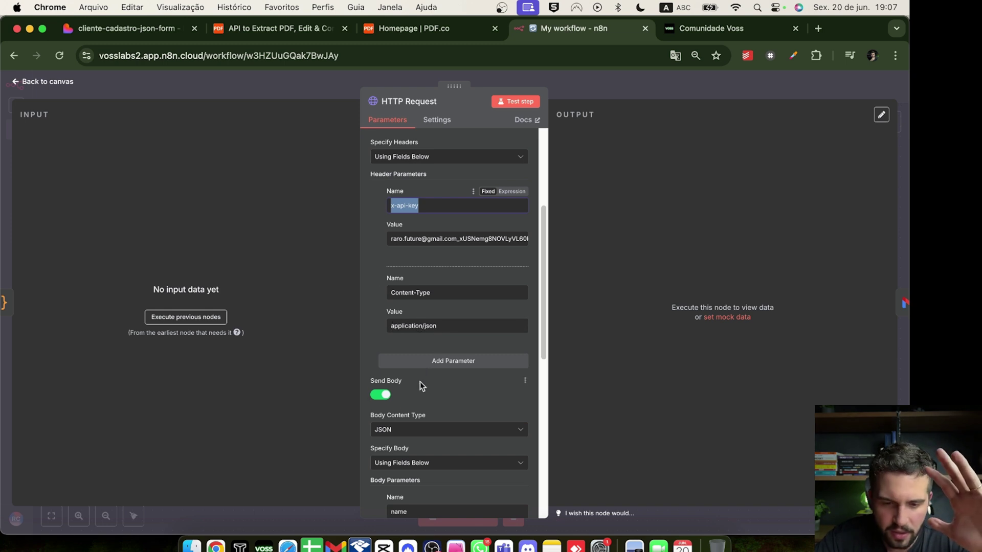
{"action": "scroll", "coordinate": [420, 382], "scroll_direction": "down", "scroll_amount": 3}
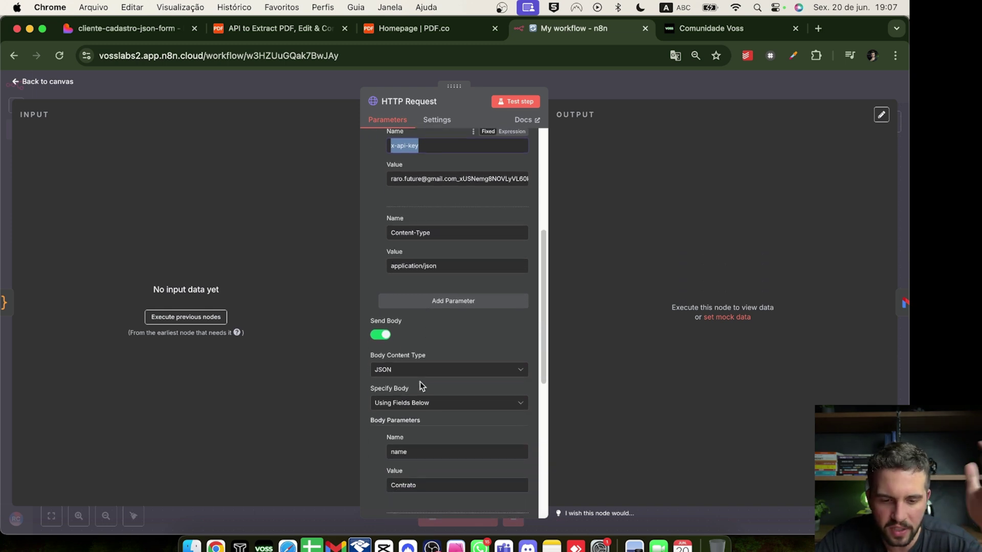
{"action": "scroll", "coordinate": [419, 383], "scroll_direction": "down", "scroll_amount": 8}
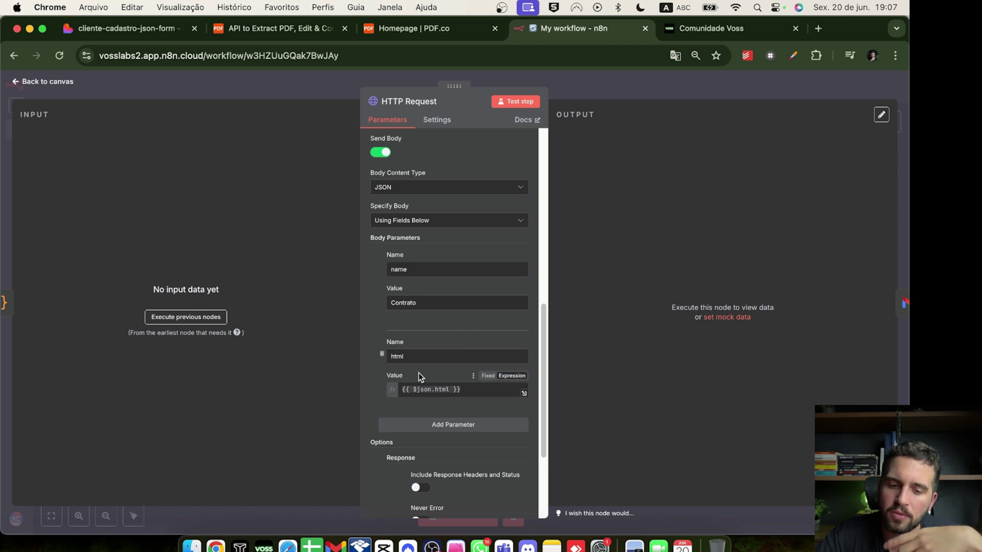
{"action": "scroll", "coordinate": [418, 438], "scroll_direction": "down", "scroll_amount": 3}
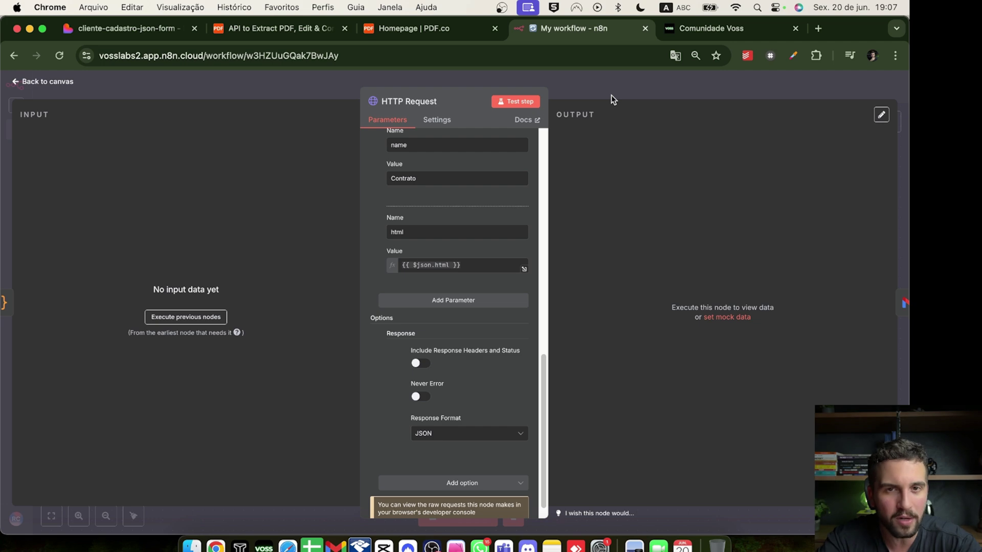
{"action": "left_click", "coordinate": [611, 96]}
Inspect the Gmail node's To and Subject expressions, then go back to the Lovable project
{"action": "mouse_move", "coordinate": [750, 307]}
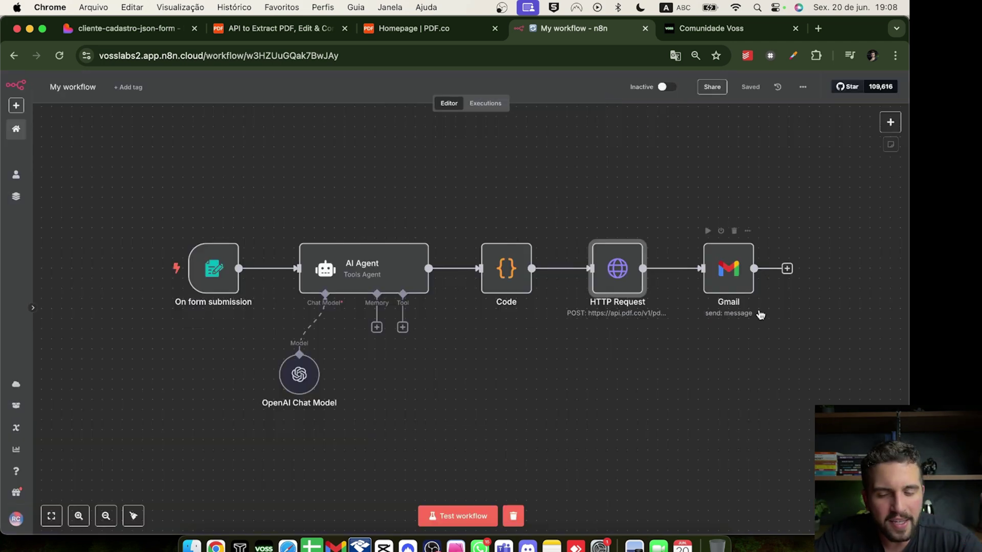
{"action": "left_click", "coordinate": [740, 285]}
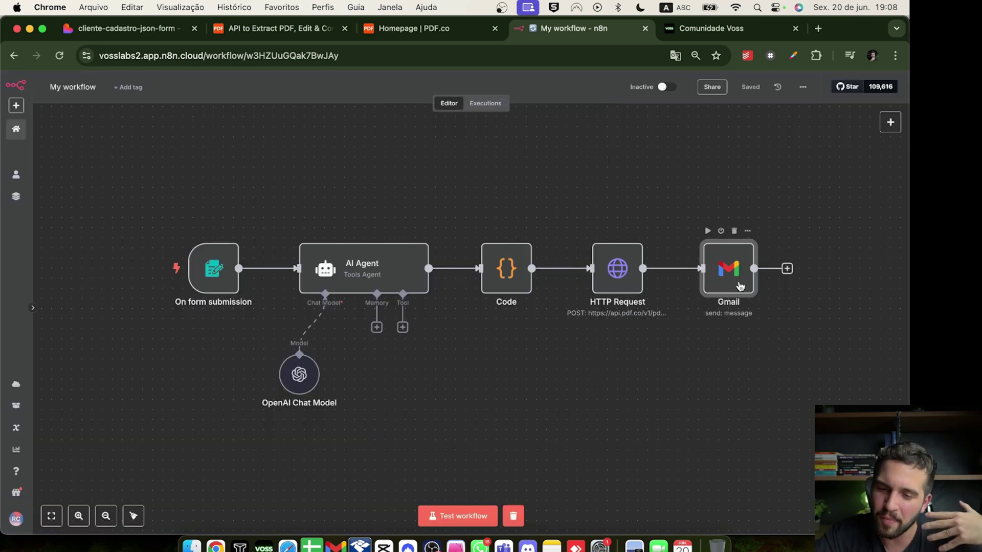
{"action": "double_click", "coordinate": [740, 286]}
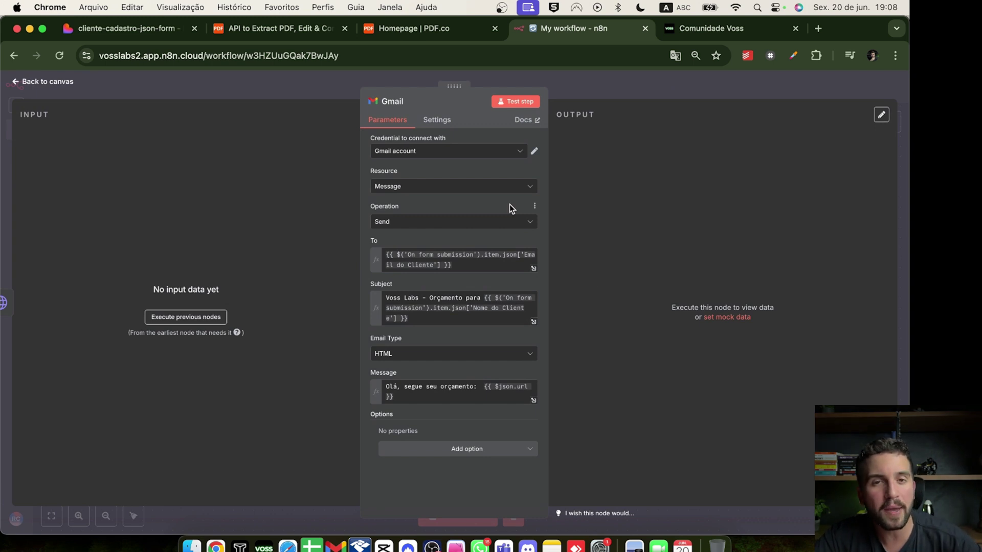
{"action": "left_click_drag", "start_coordinate": [452, 265], "coordinate": [443, 241]}
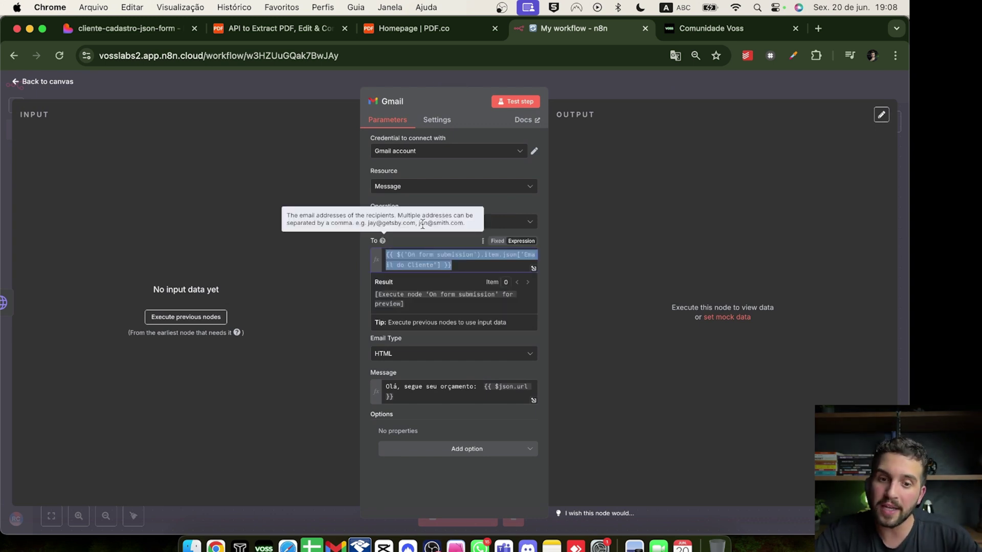
{"action": "key", "text": "Tab"}
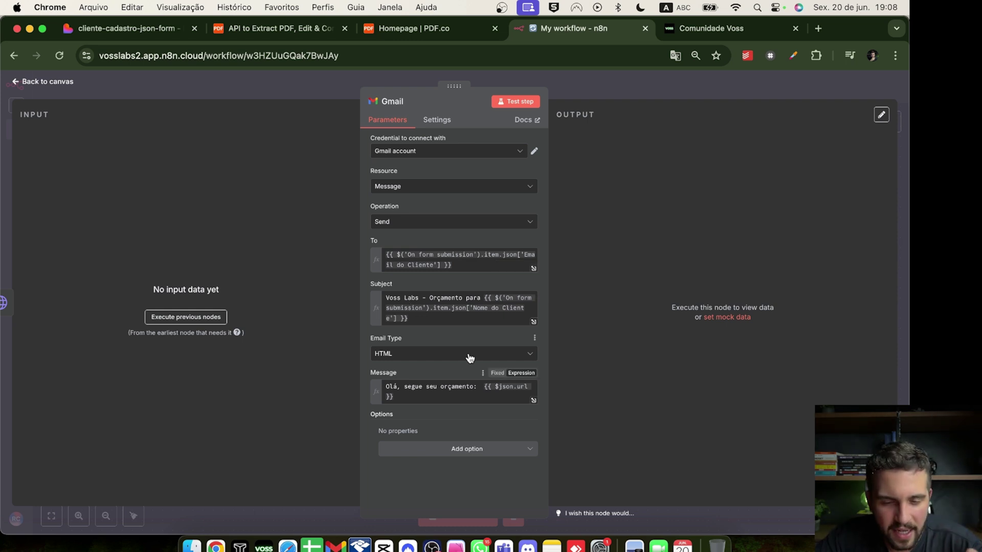
{"action": "left_click", "coordinate": [605, 83]}
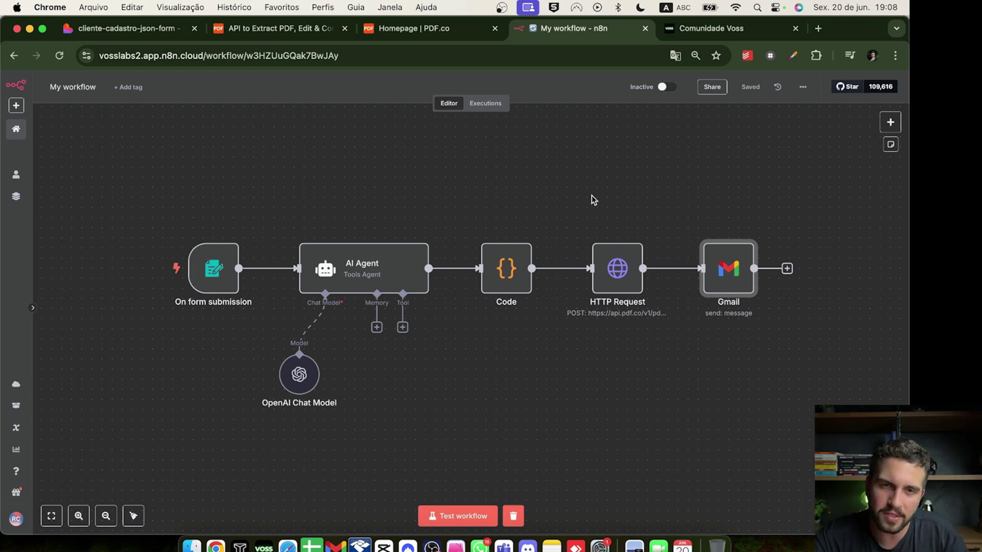
{"action": "key", "text": "super+1"}
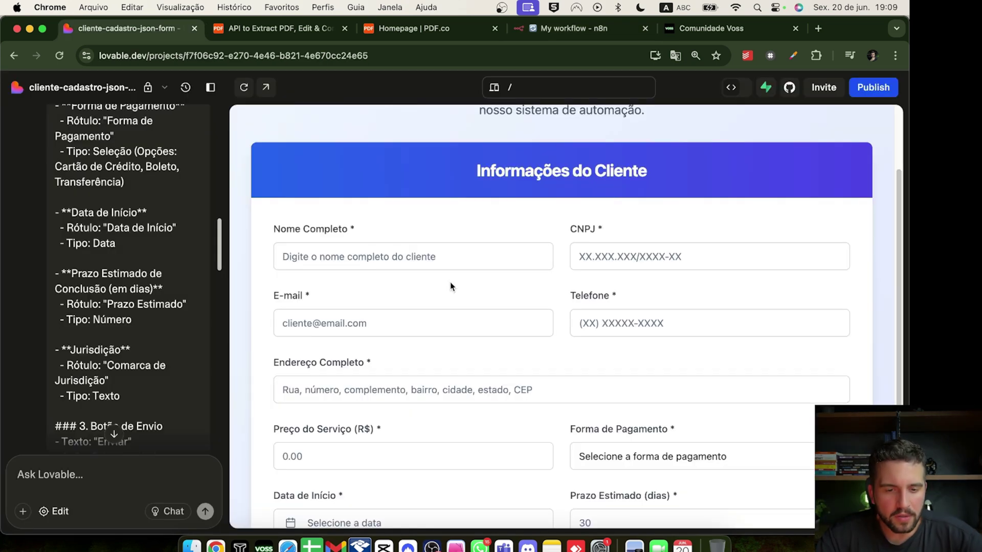
Scroll the Lovable client form down to its Enviar Formulário button
{"action": "scroll", "coordinate": [608, 312], "scroll_direction": "down", "scroll_amount": 4}
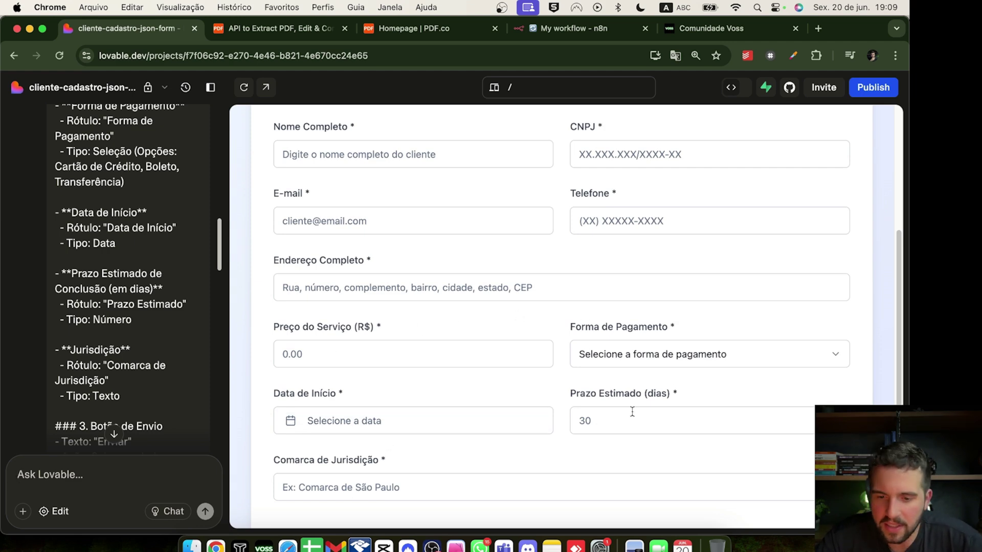
{"action": "scroll", "coordinate": [623, 414], "scroll_direction": "down", "scroll_amount": 2}
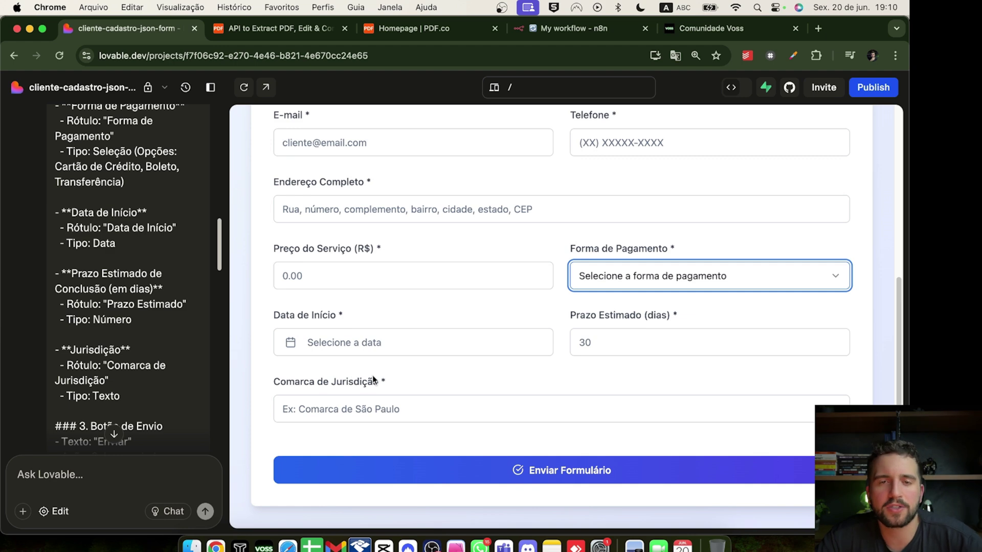
{"action": "scroll", "coordinate": [125, 328], "scroll_direction": "down", "scroll_amount": 15}
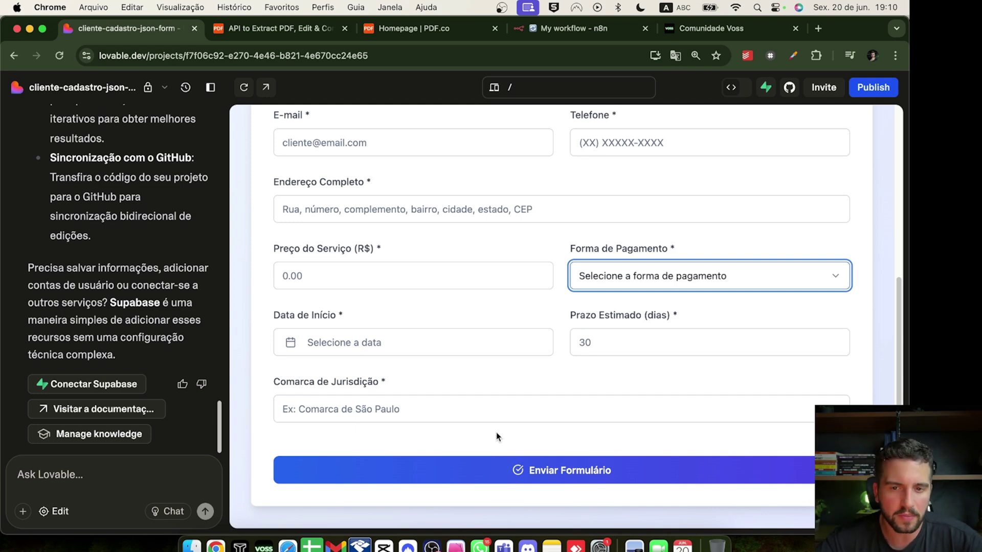
Move the On form submission trigger aside and disconnect it from the AI Agent
{"action": "left_click", "coordinate": [601, 28]}
{"action": "left_click_drag", "start_coordinate": [213, 268], "coordinate": [173, 167]}
{"action": "left_click", "coordinate": [259, 217]}
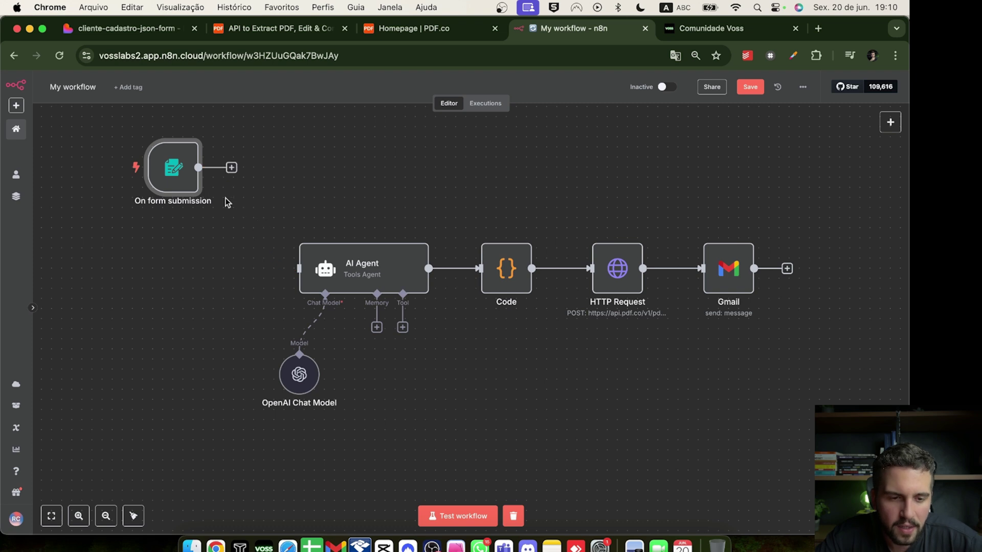
Deactivate the On form submission trigger node
{"action": "right_click", "coordinate": [174, 176]}
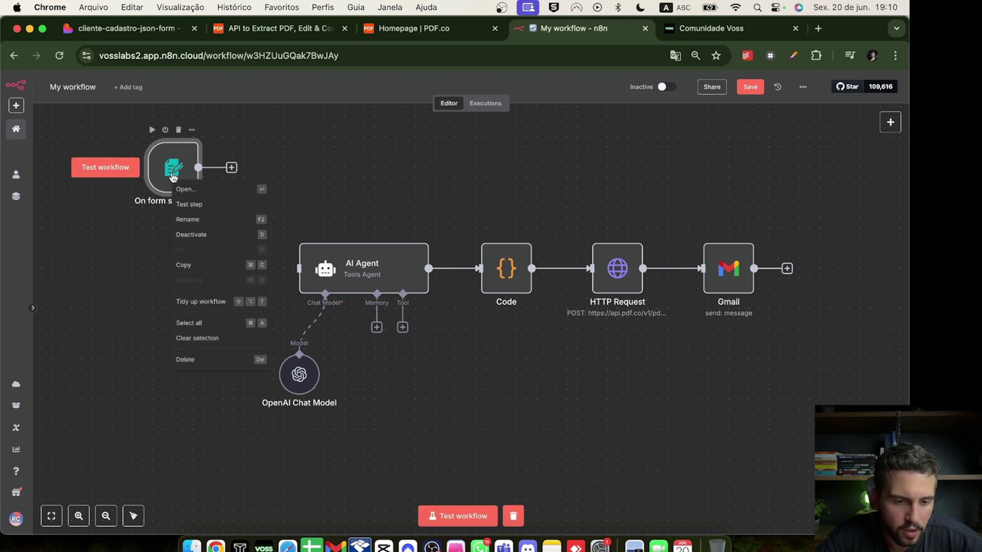
{"action": "left_click_drag", "start_coordinate": [197, 184], "coordinate": [187, 215]}
{"action": "right_click", "coordinate": [186, 215]}
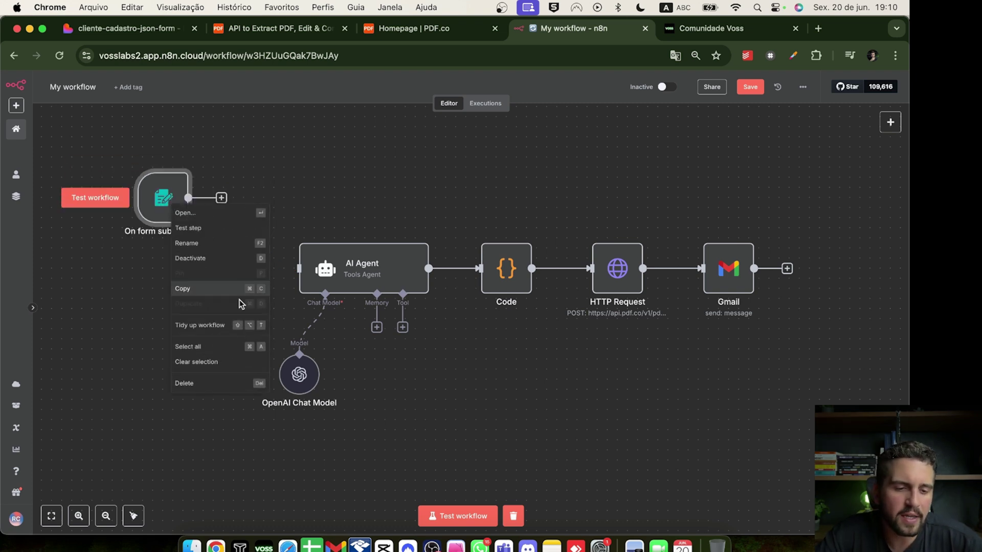
{"action": "left_click", "coordinate": [221, 259]}
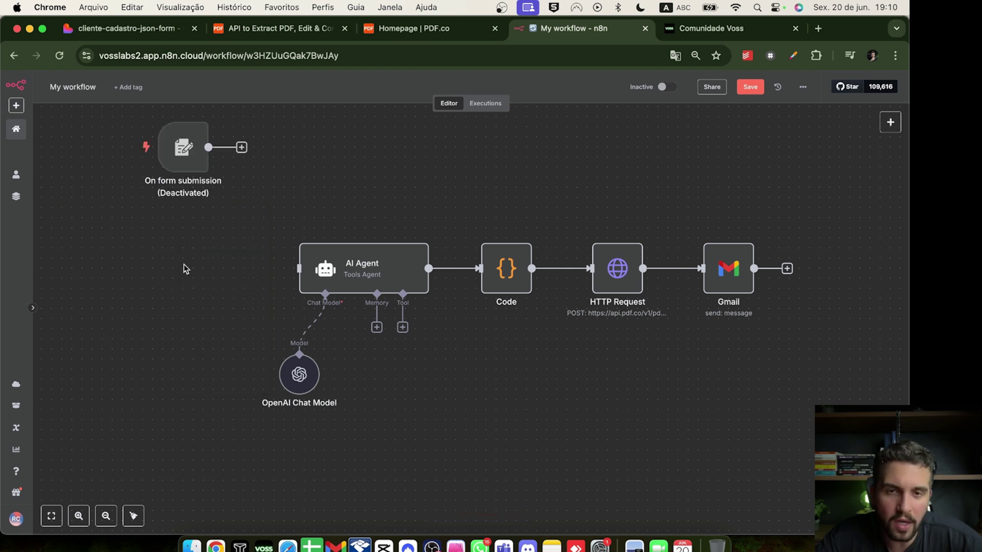
Add a Webhook trigger using the POST method with path contrato
{"action": "right_click", "coordinate": [185, 268]}
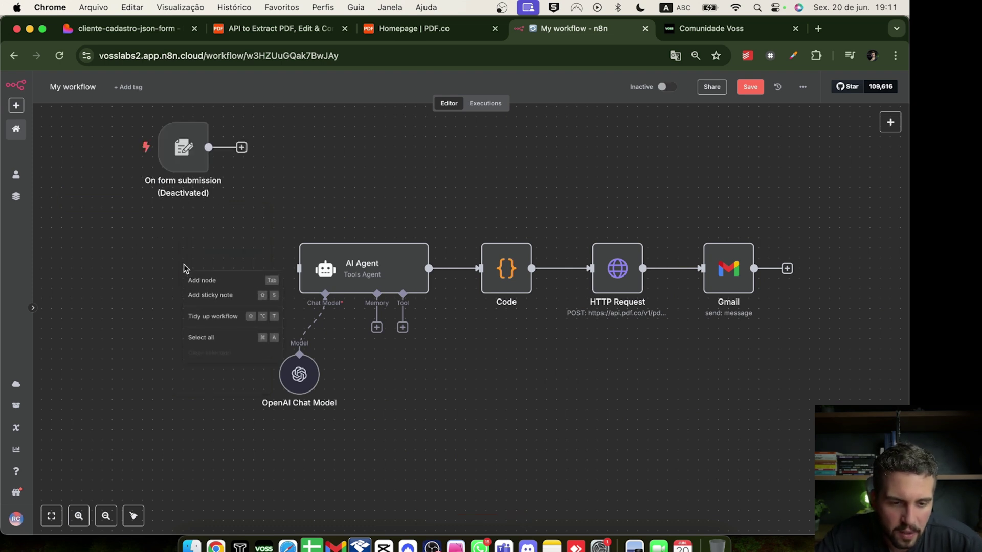
{"action": "left_click", "coordinate": [205, 283]}
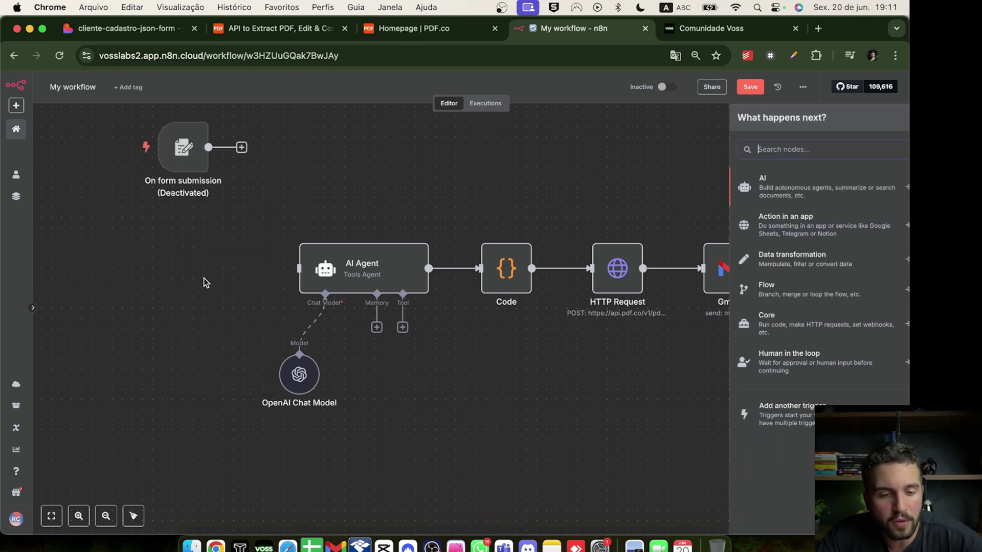
{"action": "type", "text": "webh"}
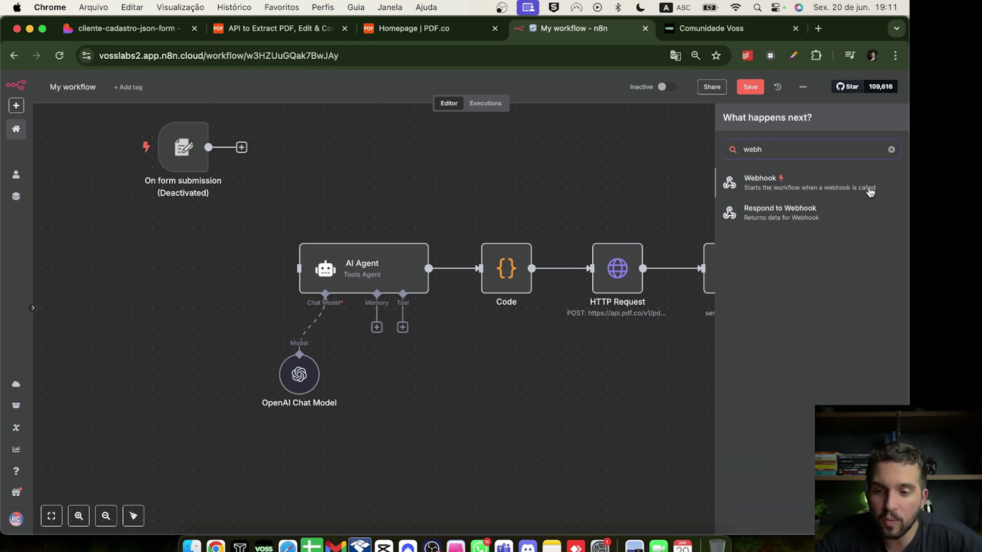
{"action": "left_click", "coordinate": [870, 192]}
{"action": "left_click", "coordinate": [306, 229]}
{"action": "left_click", "coordinate": [299, 324]}
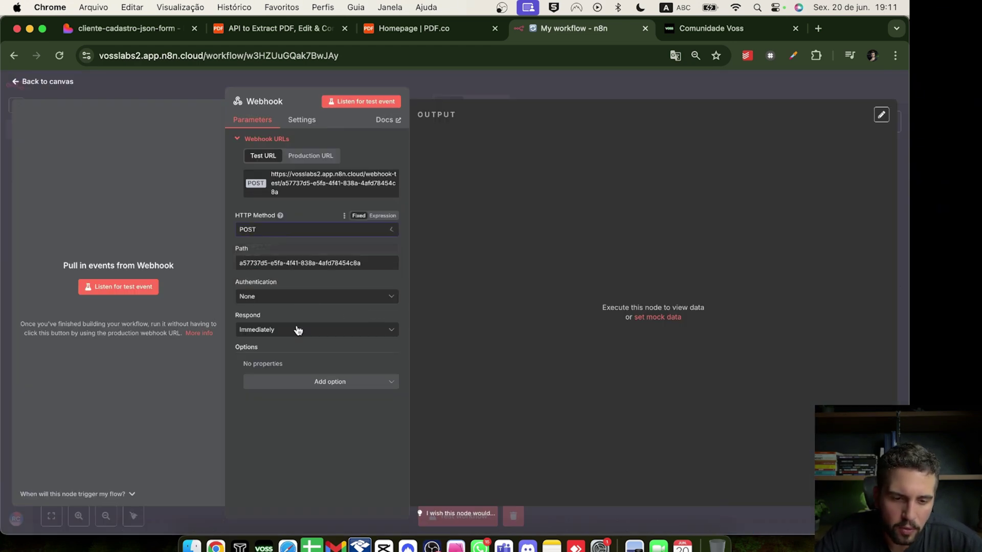
{"action": "triple_click", "coordinate": [284, 262]}
{"action": "type", "text": "contrato"}
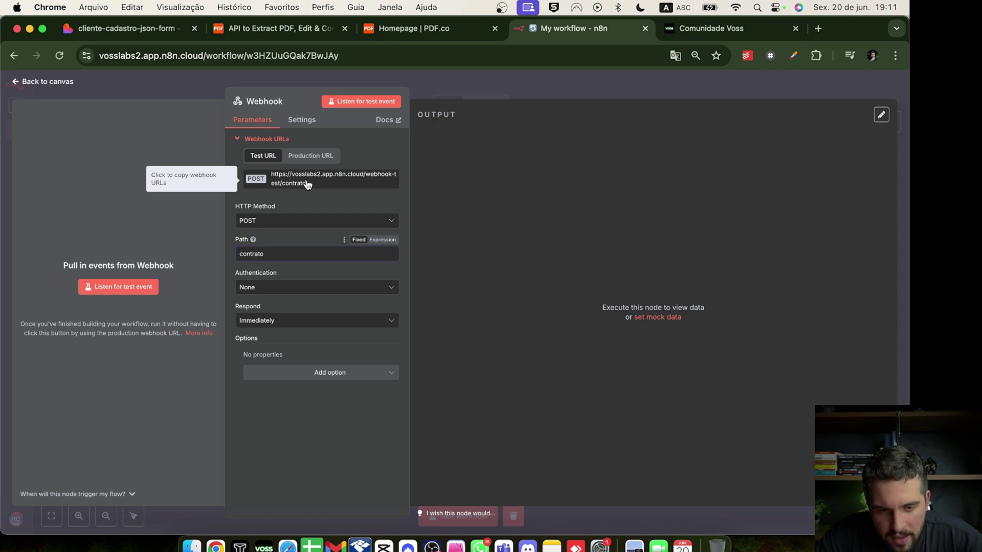
Copy the webhook's test URL and place the node beside the AI Agent
{"action": "left_click", "coordinate": [307, 184]}
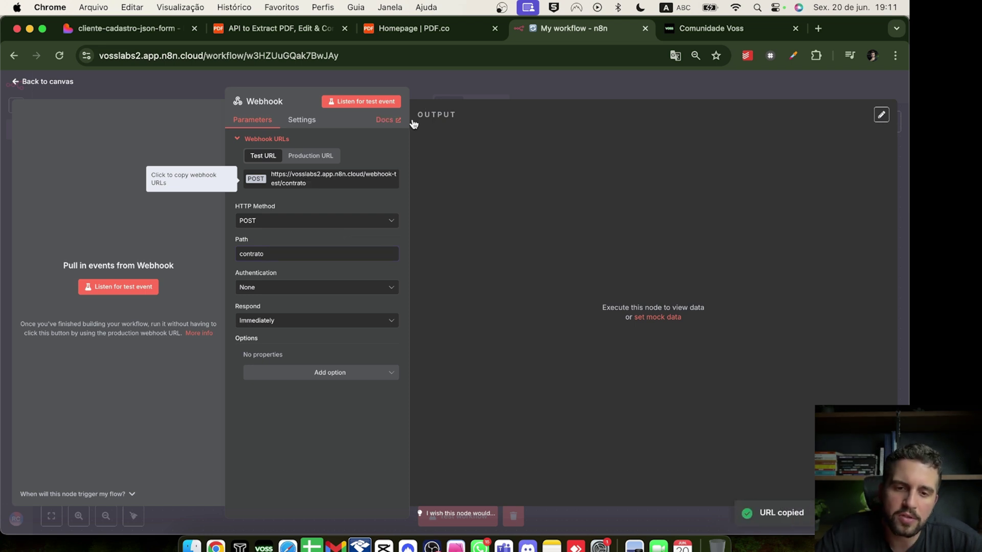
{"action": "key", "text": "Escape"}
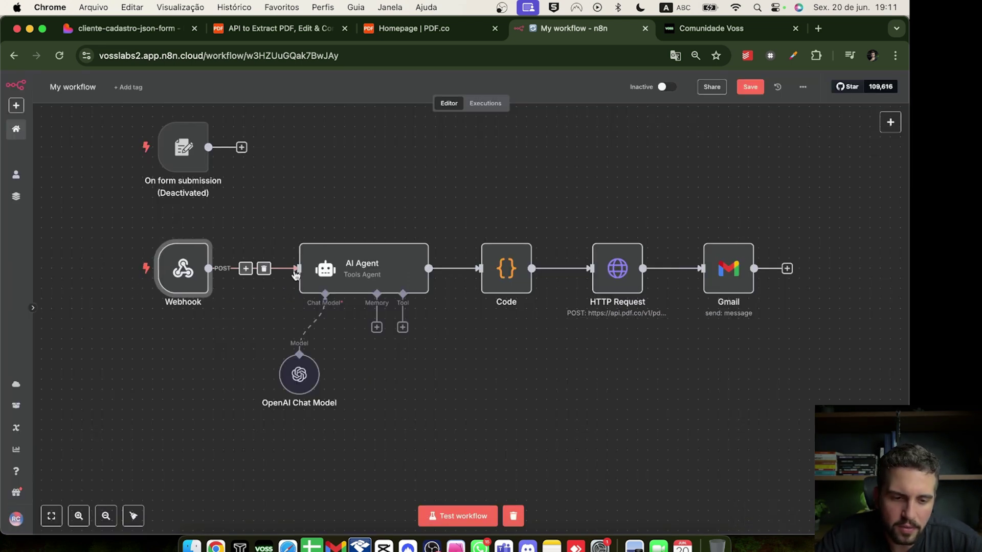
{"action": "left_click_drag", "start_coordinate": [183, 268], "coordinate": [203, 268]}
{"action": "left_click", "coordinate": [116, 30]}
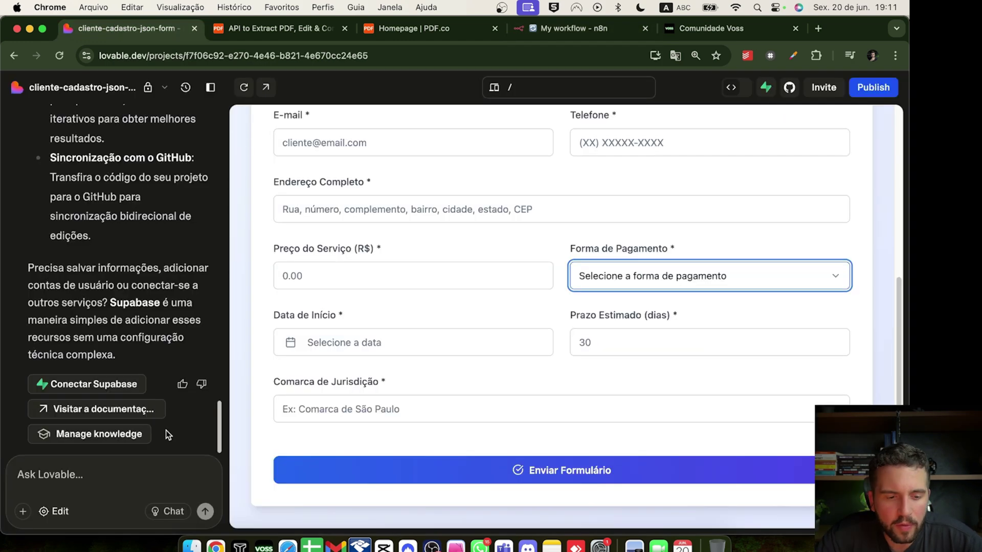
Send Lovable a prompt to post the form's data as JSON to the contrato webhook URL
{"action": "left_click", "coordinate": [84, 480]}
{"action": "key", "text": "super+v"}
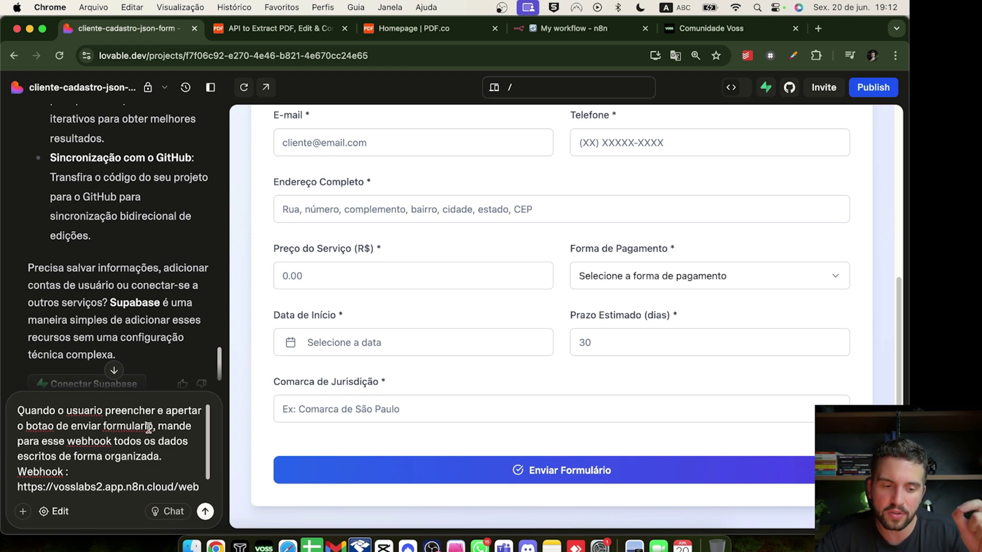
{"action": "scroll", "coordinate": [113, 438], "scroll_direction": "down", "scroll_amount": 1}
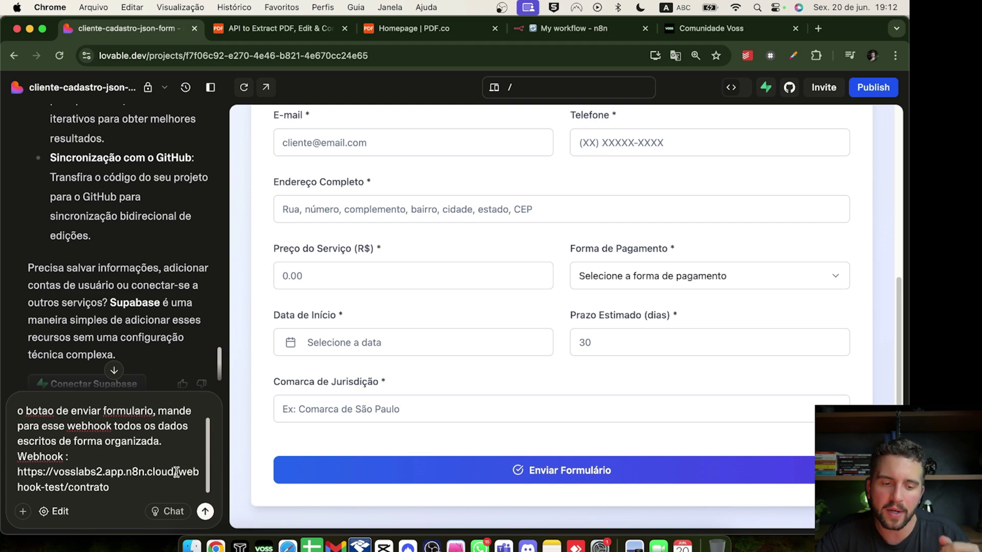
{"action": "left_click", "coordinate": [206, 511]}
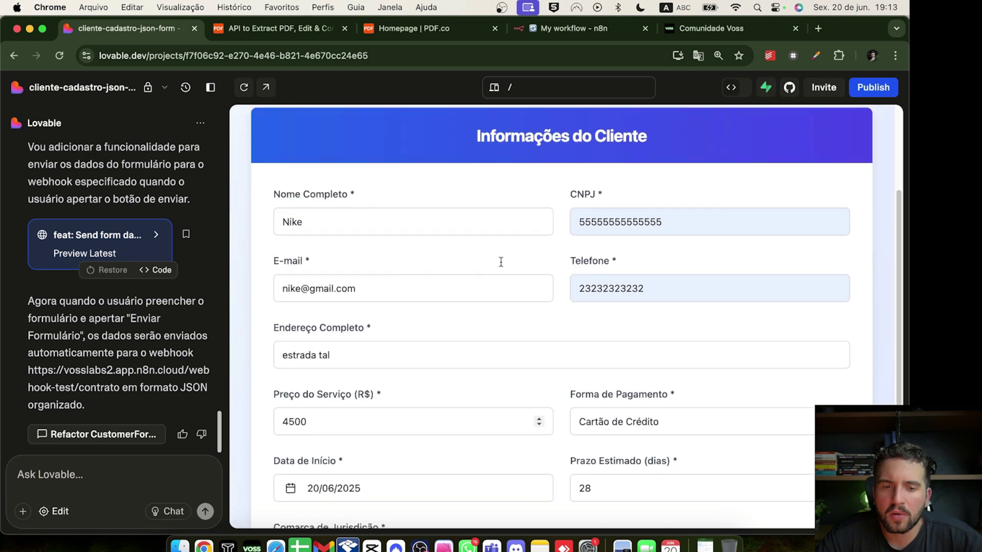
{"action": "scroll", "coordinate": [500, 262], "scroll_direction": "down", "scroll_amount": 2}
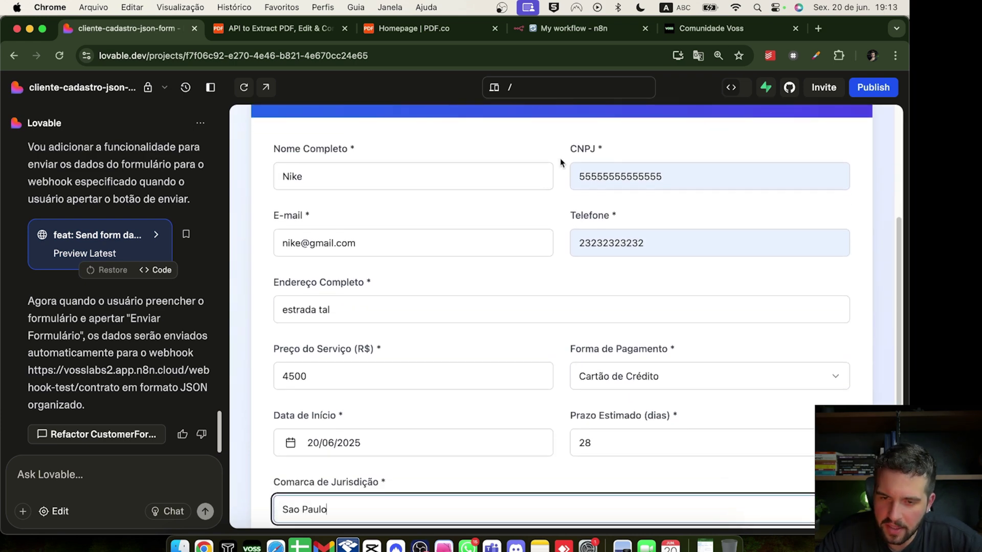
{"action": "left_click", "coordinate": [605, 36]}
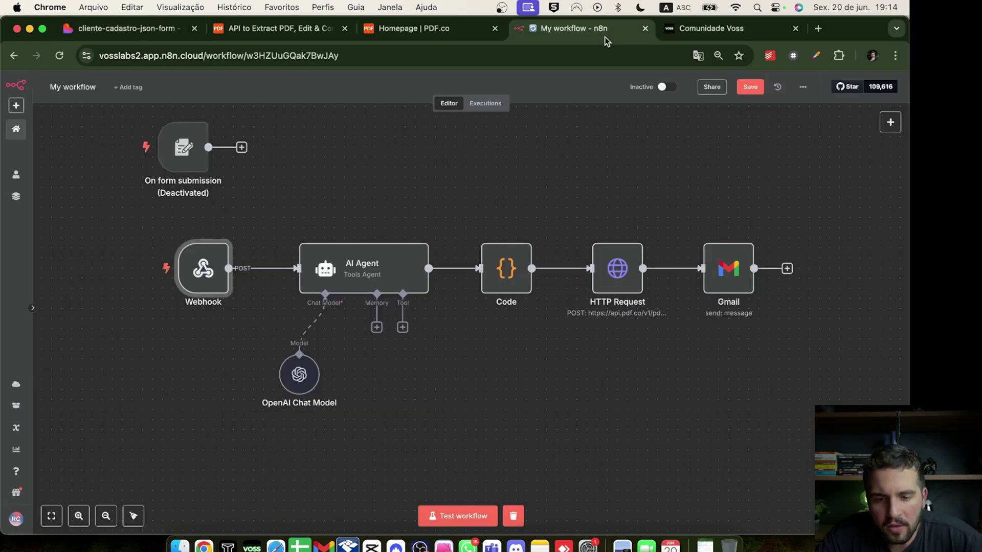
Start a test run, submit the sample Lovable form, then stop the execution once the webhook gets 1 item
{"action": "left_click", "coordinate": [450, 516]}
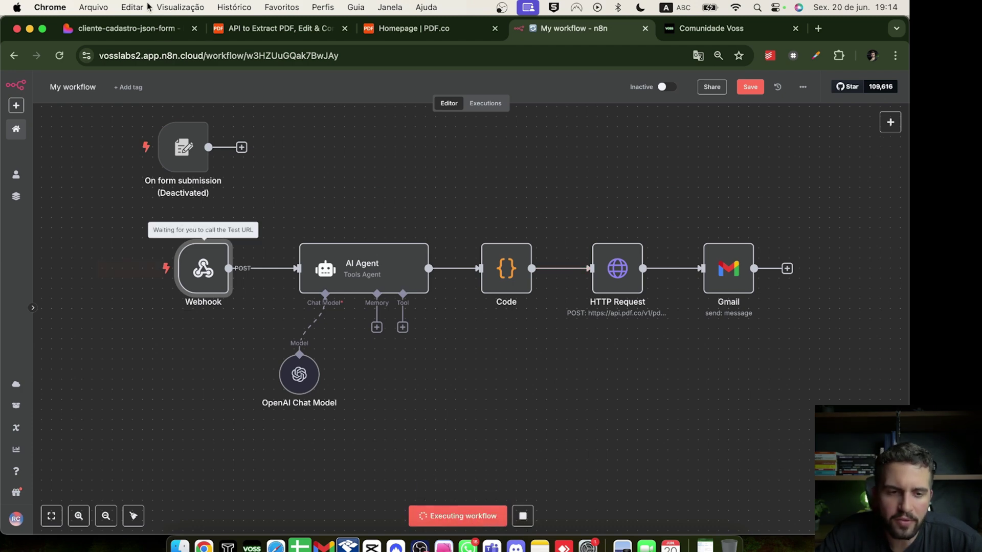
{"action": "left_click", "coordinate": [133, 30]}
{"action": "scroll", "coordinate": [420, 357], "scroll_direction": "down", "scroll_amount": 3}
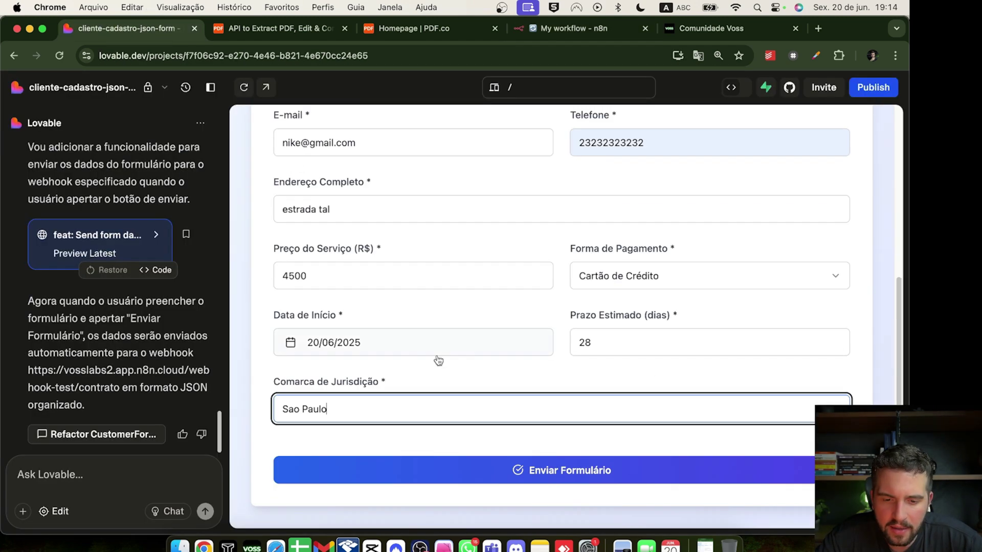
{"action": "left_click", "coordinate": [521, 473]}
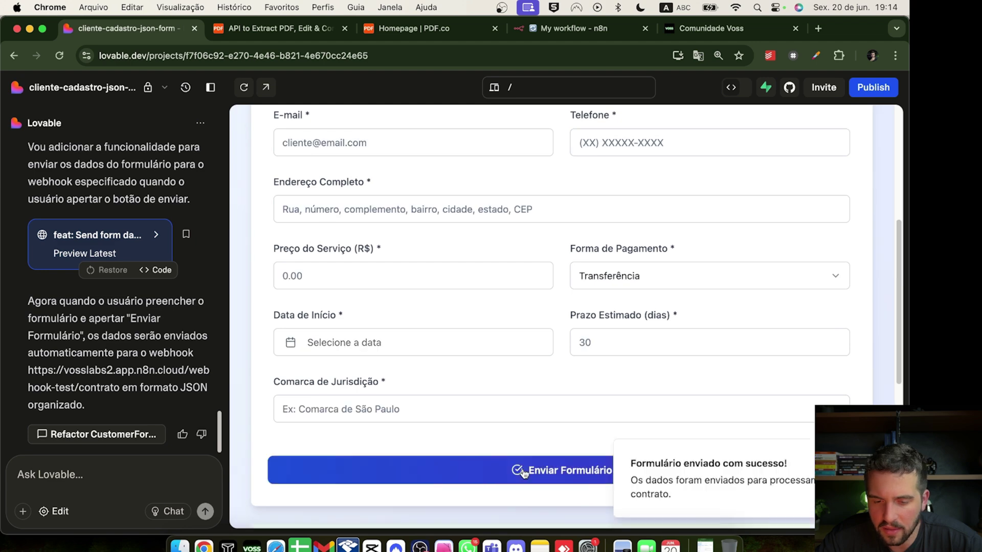
{"action": "left_click", "coordinate": [606, 34]}
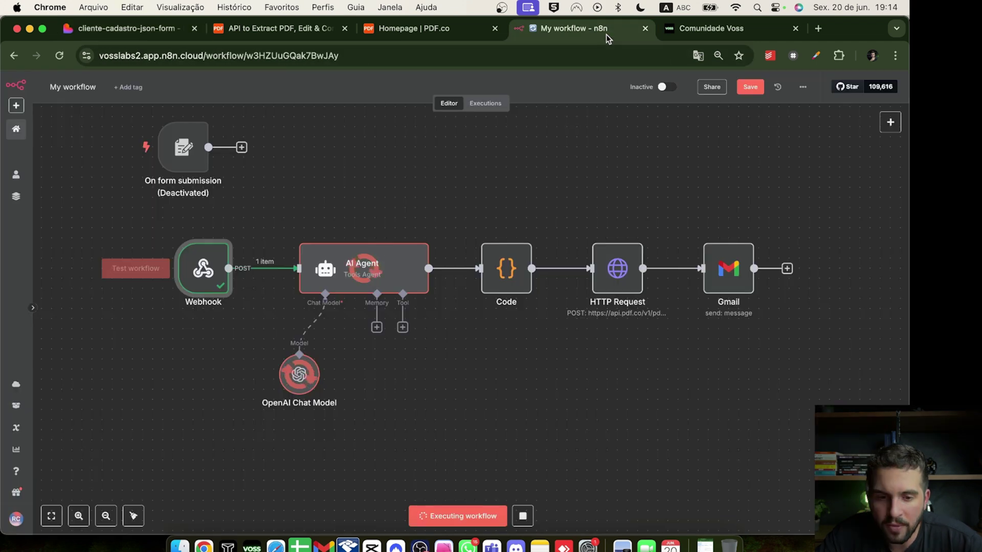
{"action": "left_click", "coordinate": [523, 517]}
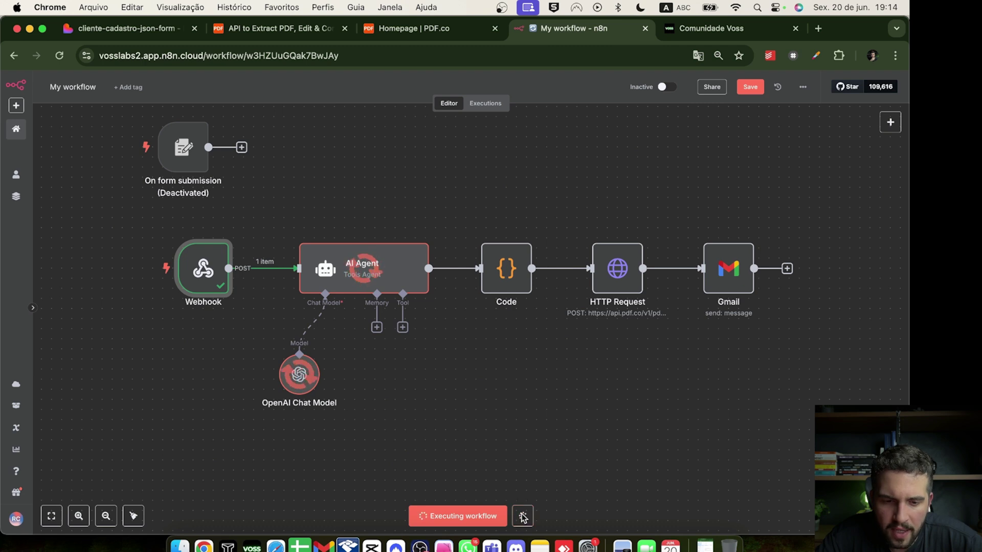
Open the AI Agent's prompt in the full expression editor
{"action": "left_click", "coordinate": [373, 276]}
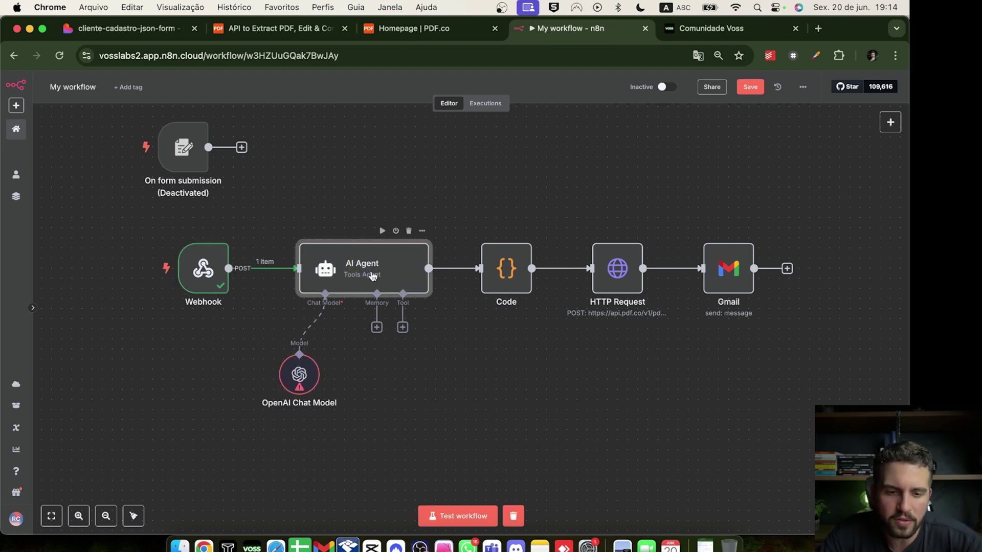
{"action": "double_click", "coordinate": [373, 277]}
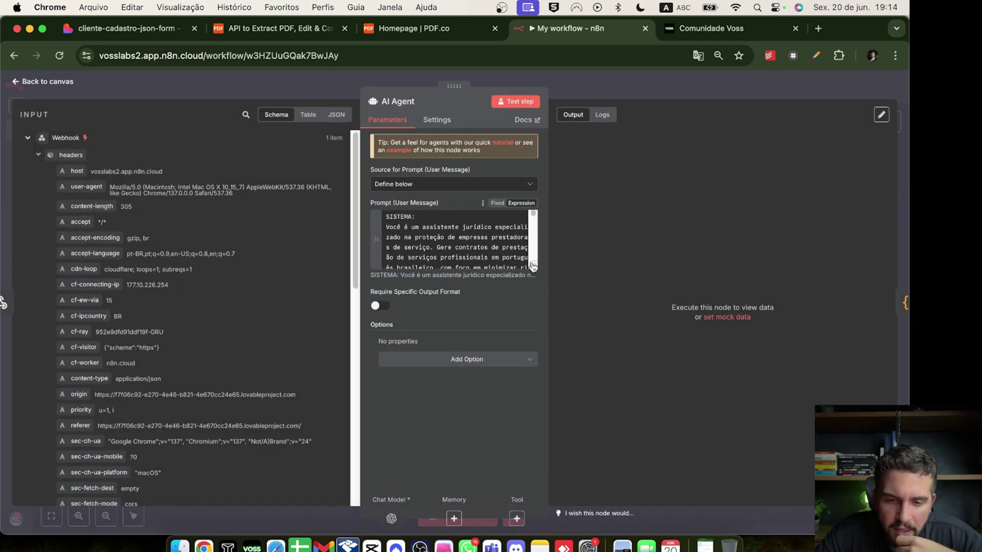
{"action": "left_click", "coordinate": [534, 263]}
{"action": "scroll", "coordinate": [388, 264], "scroll_direction": "down", "scroll_amount": 5}
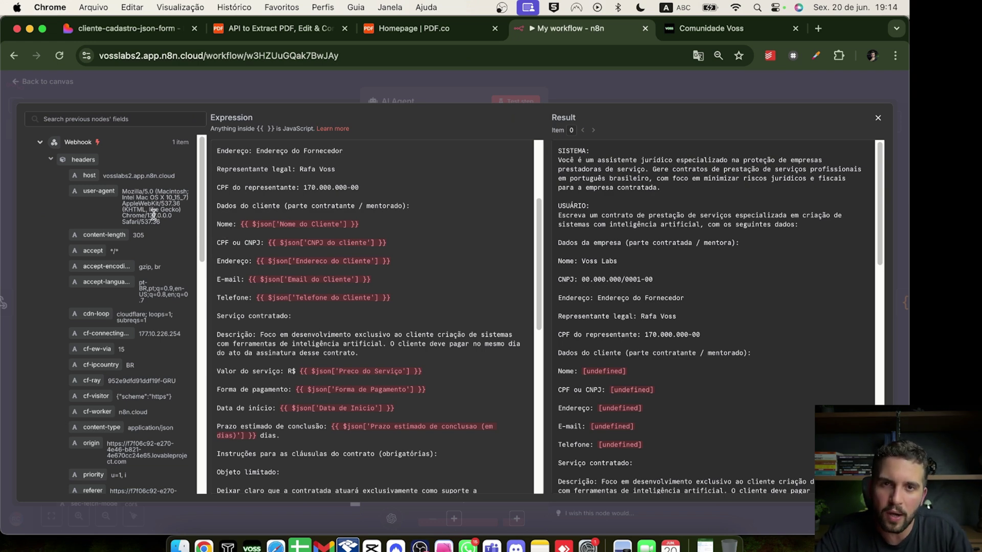
{"action": "scroll", "coordinate": [153, 214], "scroll_direction": "down", "scroll_amount": 10}
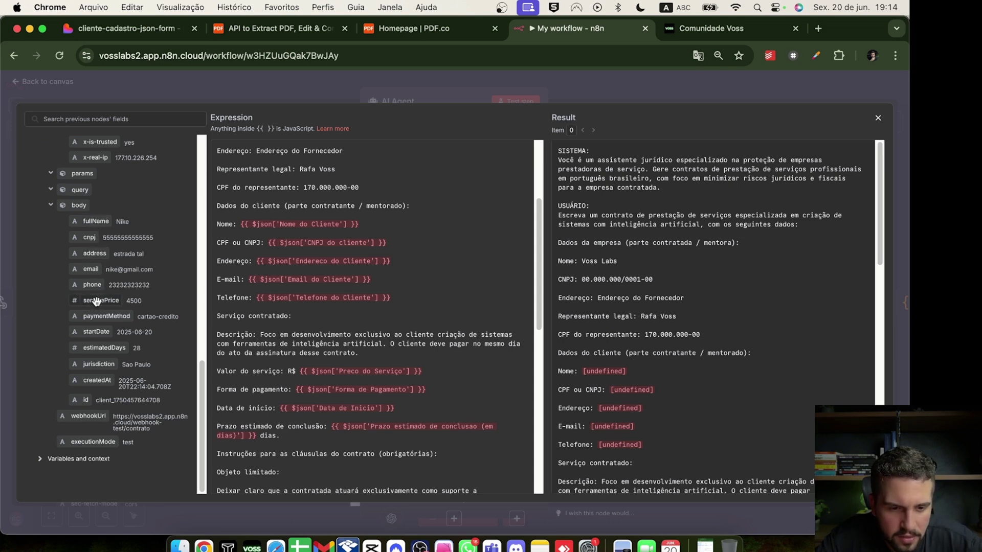
Replace the prompt's Nome and CNPJ references with the webhook body fields fullName and cnpj
{"action": "left_click_drag", "start_coordinate": [360, 225], "coordinate": [244, 221]}
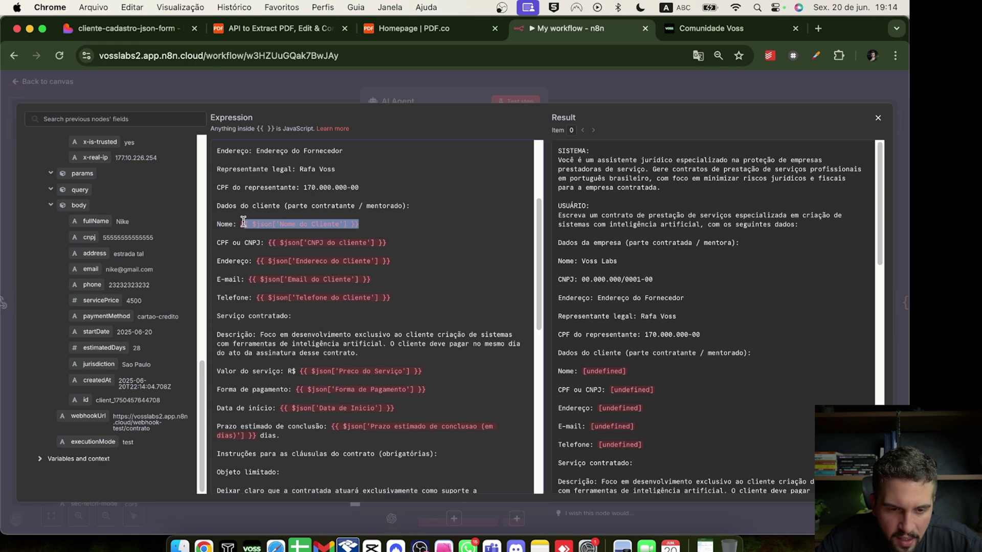
{"action": "key", "text": "BackSpace"}
{"action": "left_click_drag", "start_coordinate": [96, 221], "coordinate": [278, 225]}
{"action": "left_click_drag", "start_coordinate": [389, 242], "coordinate": [266, 244]}
{"action": "key", "text": "BackSpace"}
{"action": "left_click_drag", "start_coordinate": [89, 237], "coordinate": [280, 243]}
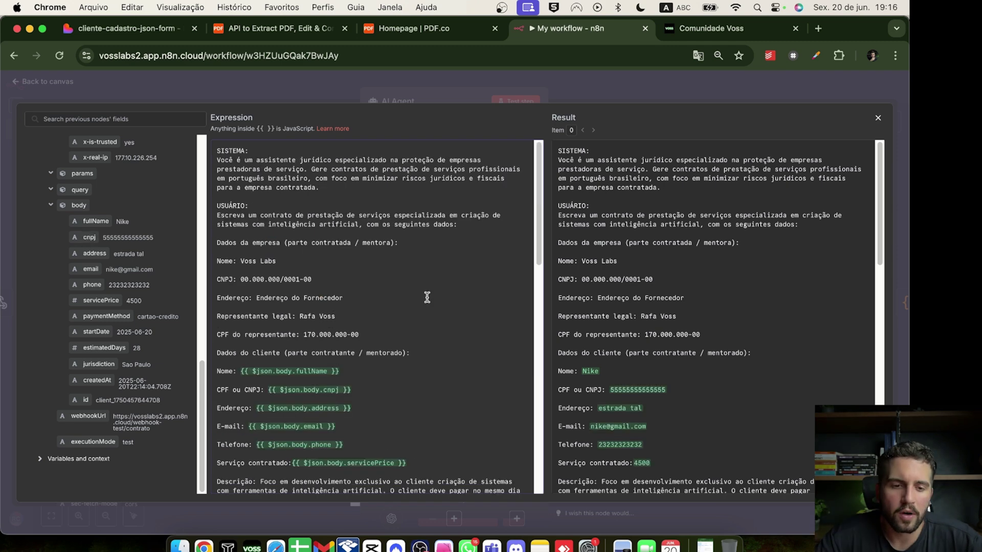
{"action": "scroll", "coordinate": [394, 281], "scroll_direction": "down", "scroll_amount": 5}
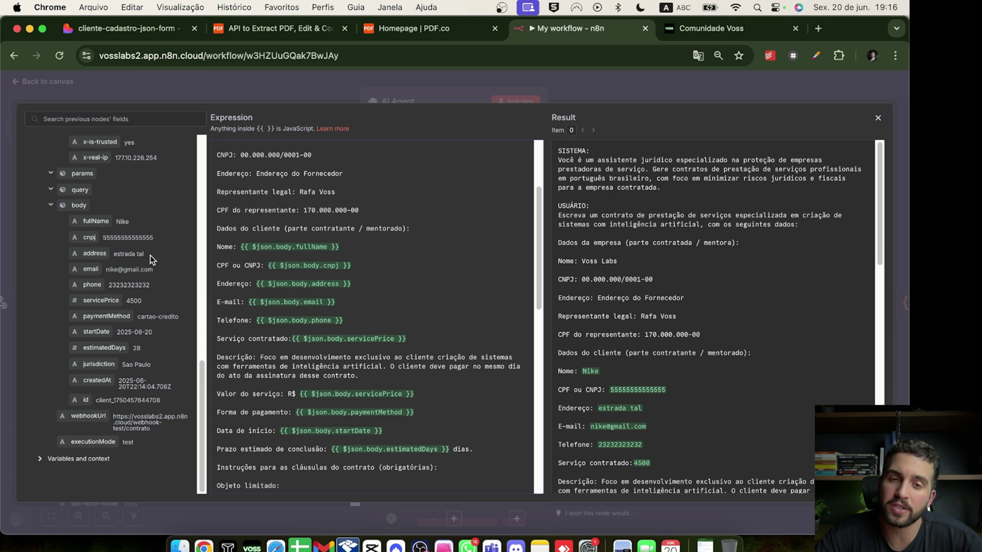
{"action": "left_click", "coordinate": [259, 88]}
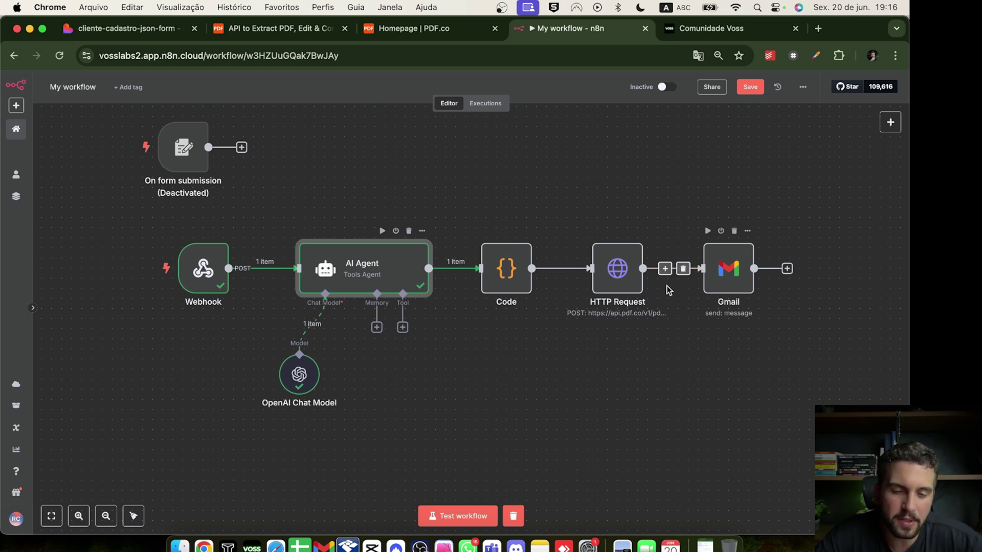
Check the client's e-mail value in the AI Agent's input data
{"action": "double_click", "coordinate": [375, 279]}
{"action": "scroll", "coordinate": [198, 276], "scroll_direction": "down", "scroll_amount": 5}
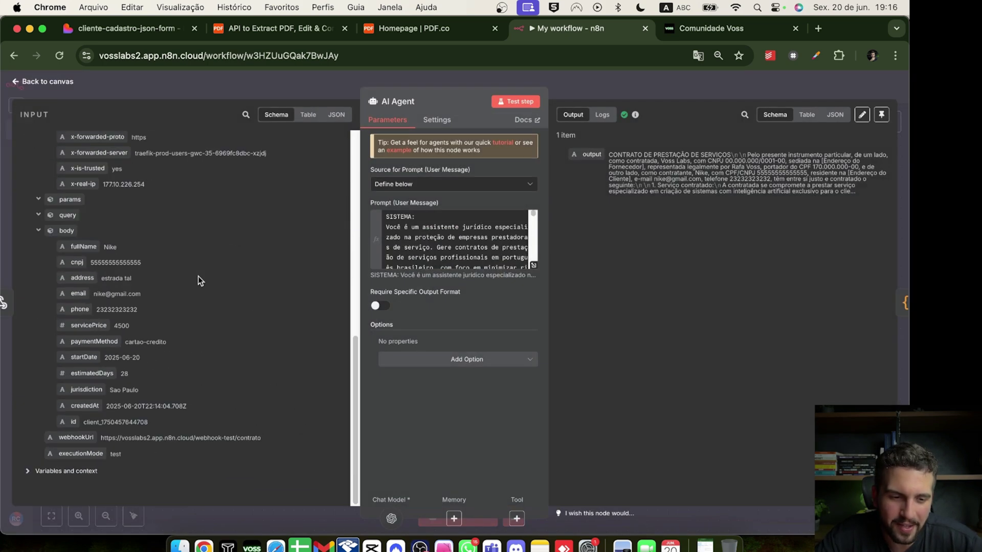
{"action": "left_click_drag", "start_coordinate": [98, 296], "coordinate": [133, 296]}
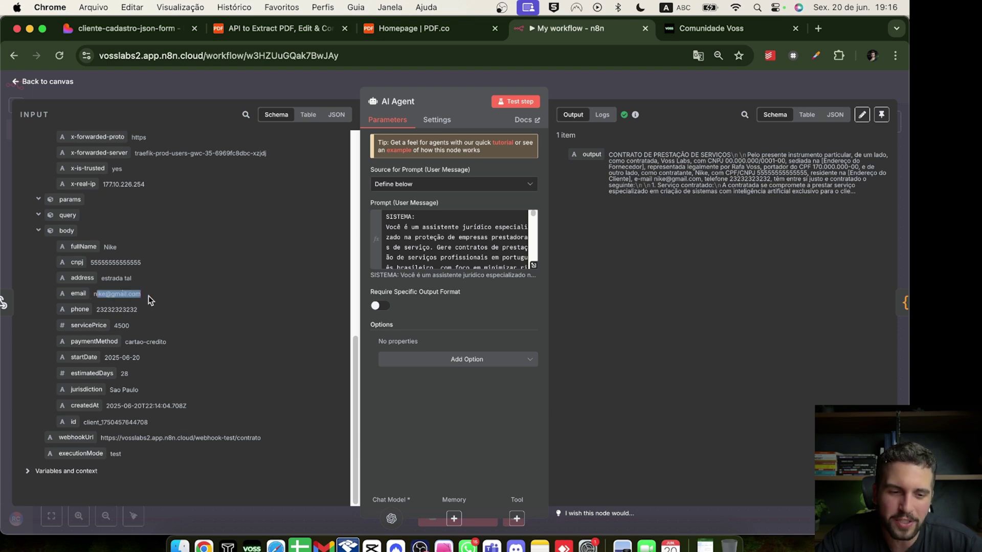
{"action": "left_click", "coordinate": [318, 100]}
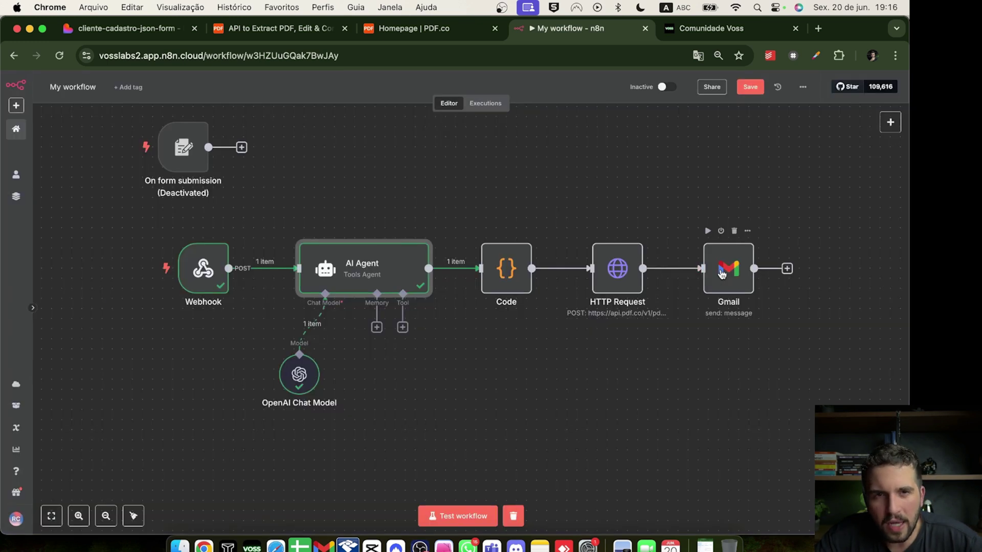
Replace the Gmail node's To expression with a fixed recipient e-mail address
{"action": "double_click", "coordinate": [721, 271]}
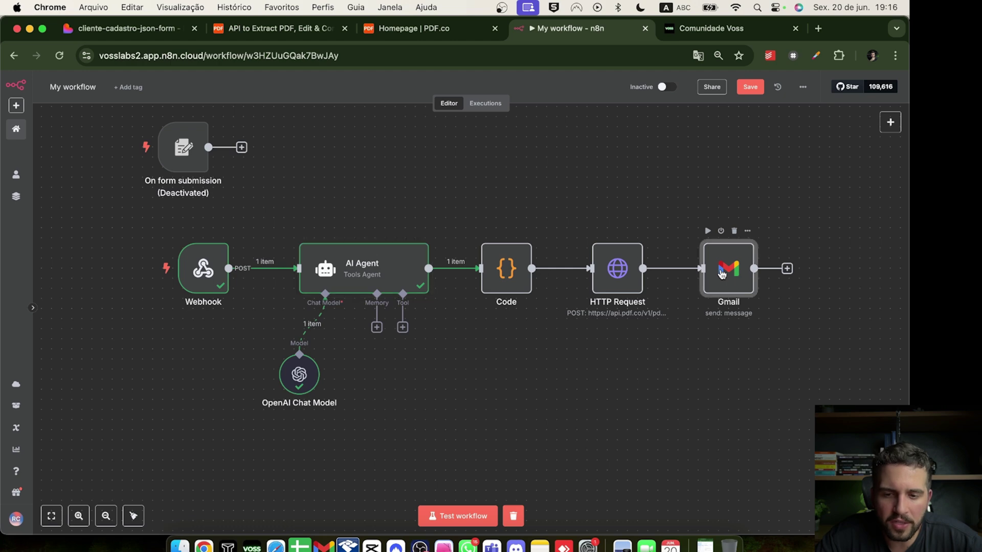
{"action": "left_click", "coordinate": [459, 274]}
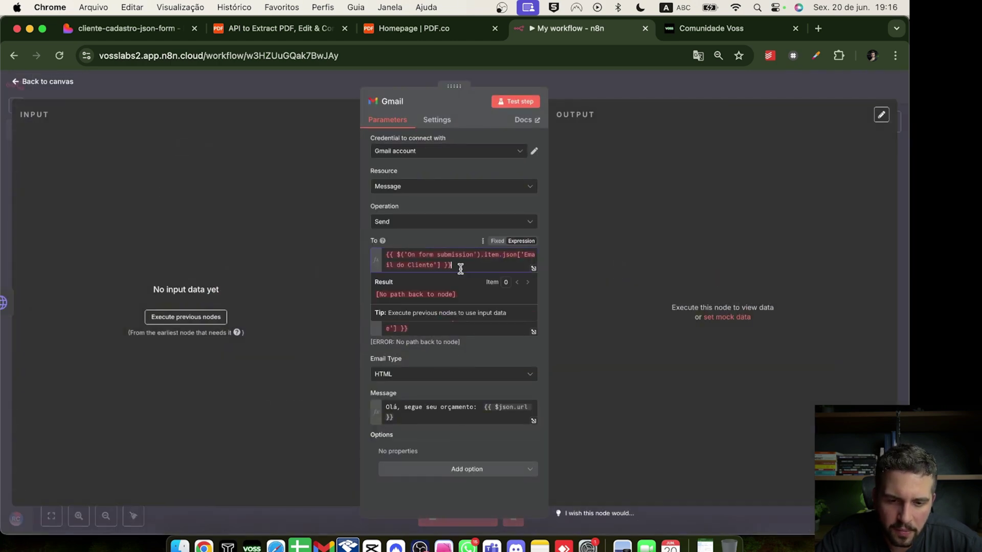
{"action": "key", "text": "super+a"}
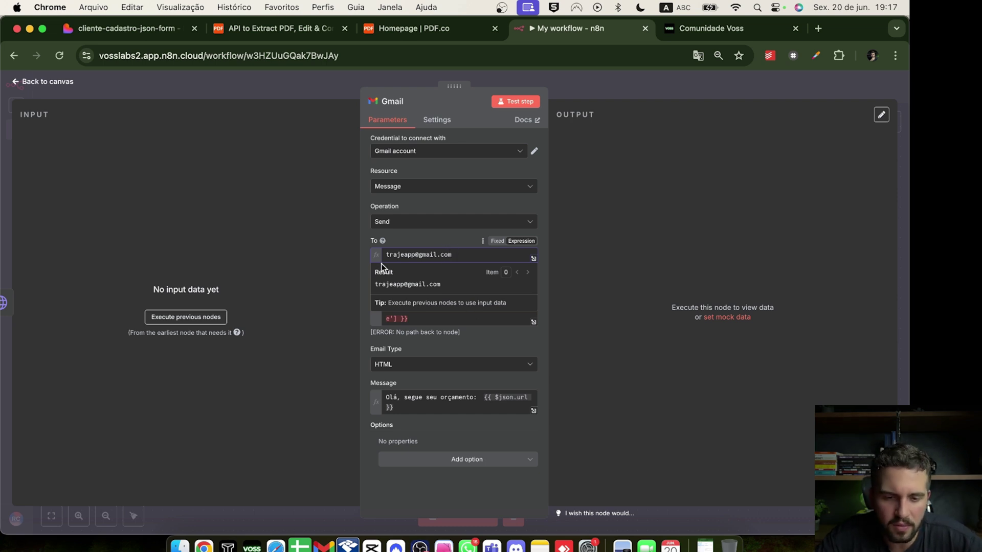
{"action": "left_click", "coordinate": [440, 235]}
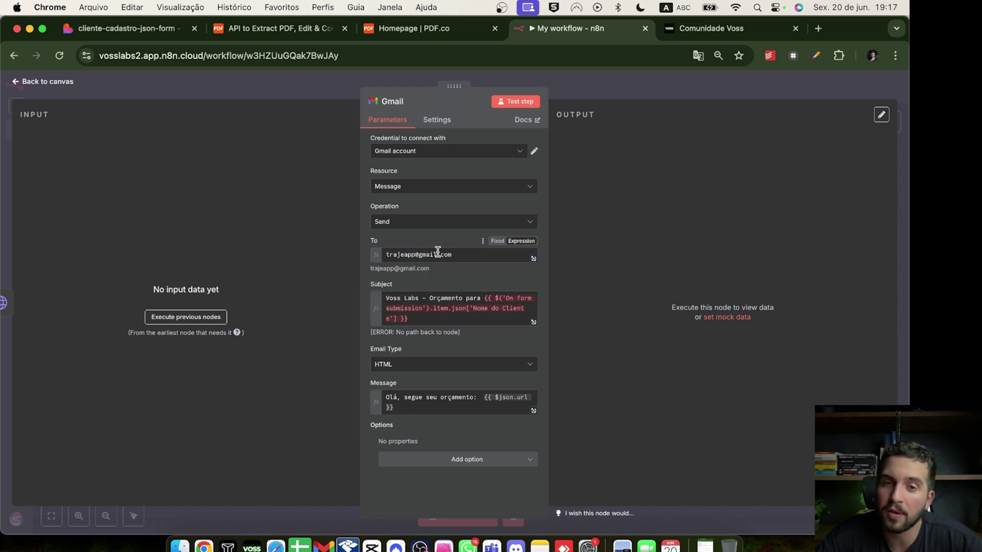
{"action": "left_click", "coordinate": [600, 94]}
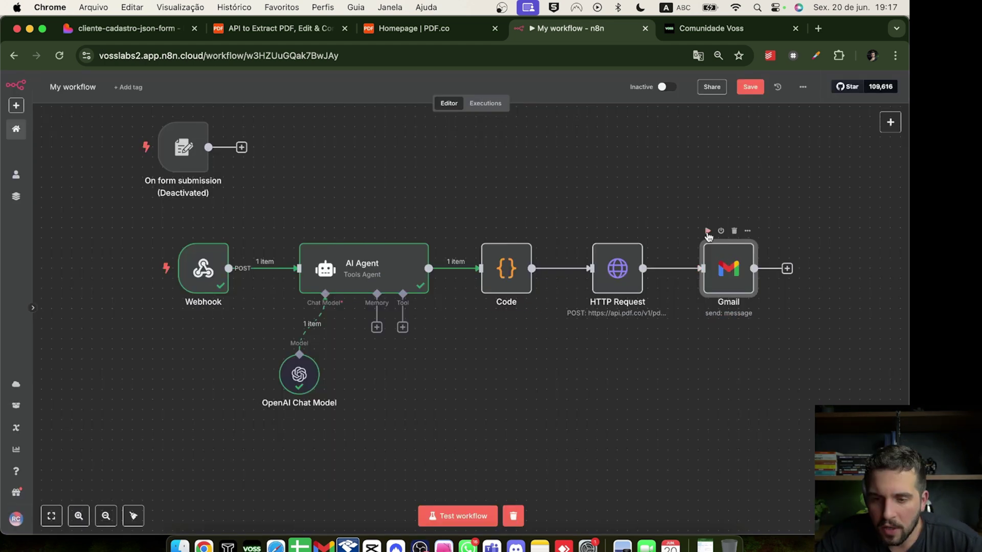
Replace the Gmail subject expression with the client's body.fullName and test-send the email successfully
{"action": "left_click", "coordinate": [708, 232]}
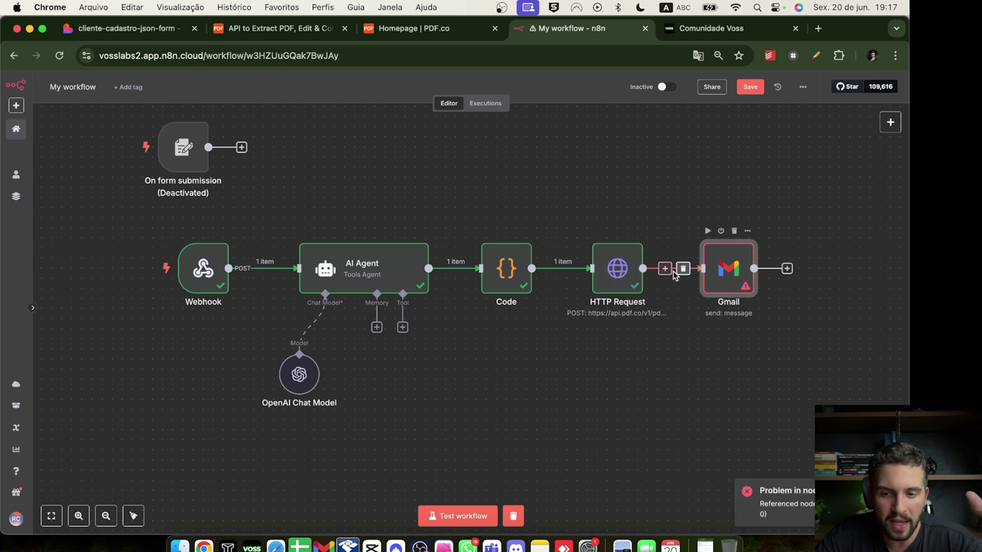
{"action": "double_click", "coordinate": [733, 271]}
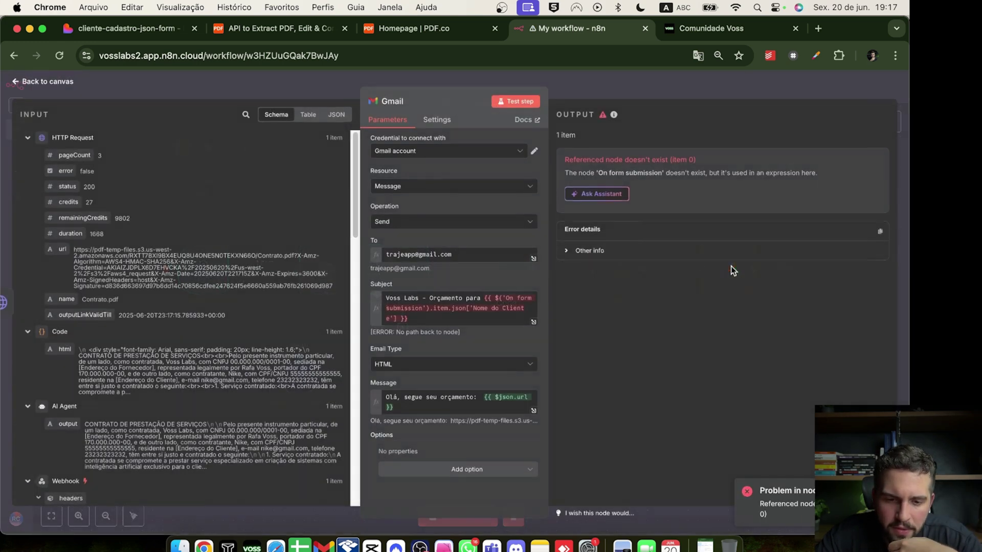
{"action": "left_click_drag", "start_coordinate": [446, 319], "coordinate": [485, 303]}
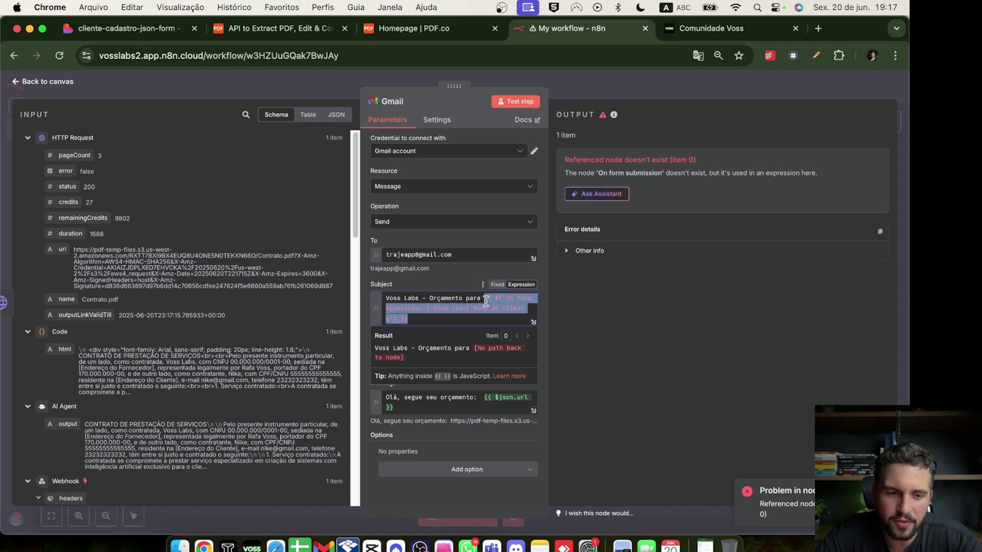
{"action": "key", "text": "BackSpace"}
{"action": "scroll", "coordinate": [186, 333], "scroll_direction": "down", "scroll_amount": 15}
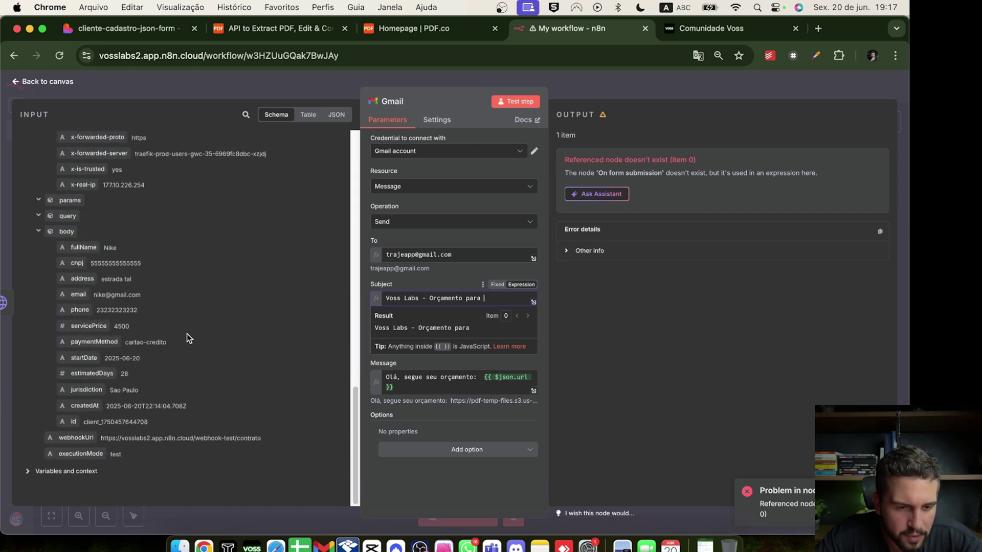
{"action": "left_click_drag", "start_coordinate": [65, 248], "coordinate": [495, 303]}
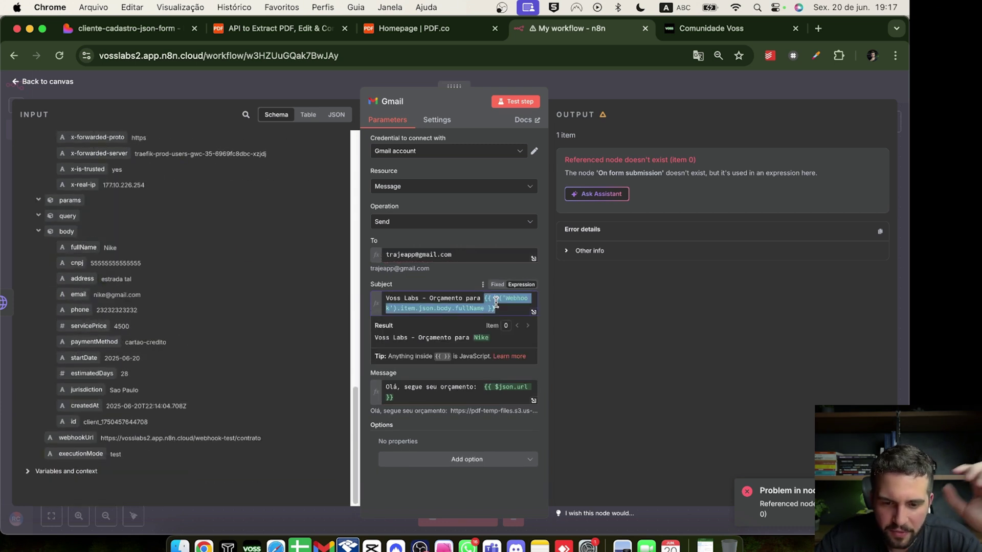
{"action": "left_click", "coordinate": [534, 102]}
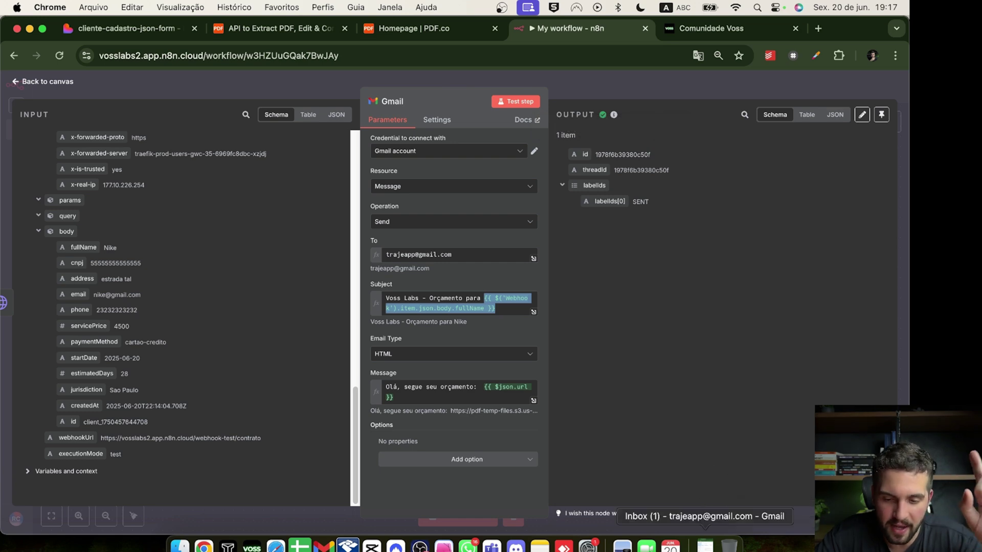
{"action": "left_click", "coordinate": [705, 545]}
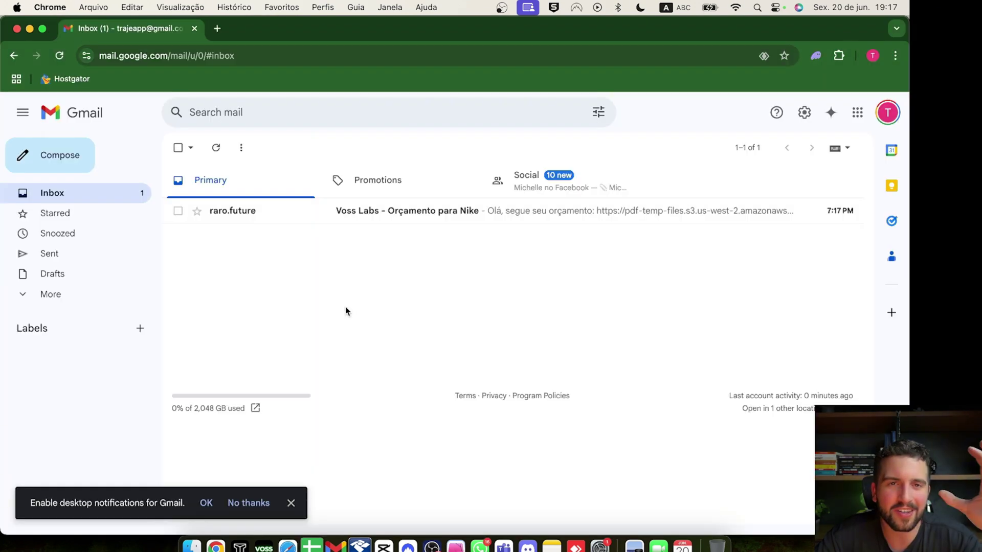
Open the Voss Labs - Orçamento para Nike email and follow its link to Contrato.pdf
{"action": "left_click", "coordinate": [371, 218]}
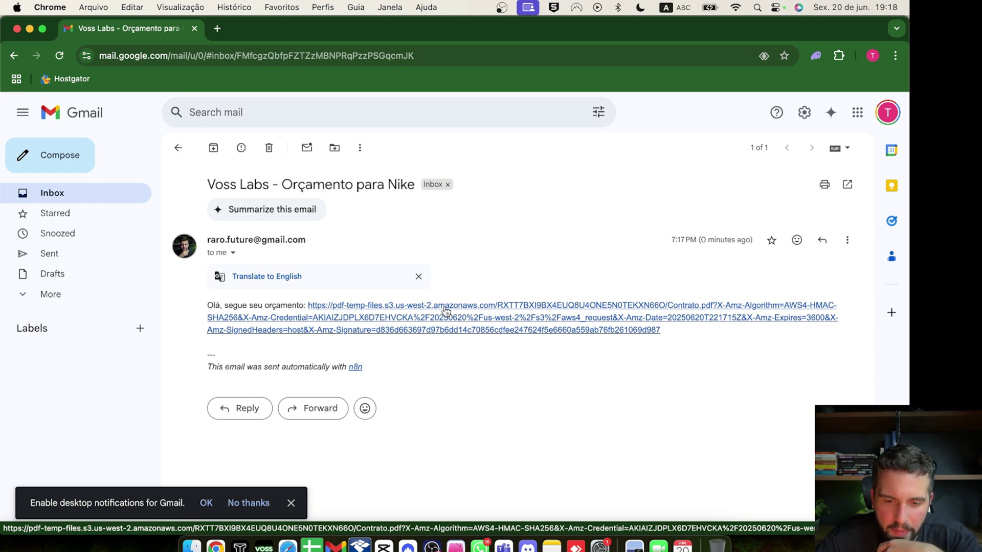
{"action": "left_click", "coordinate": [444, 307]}
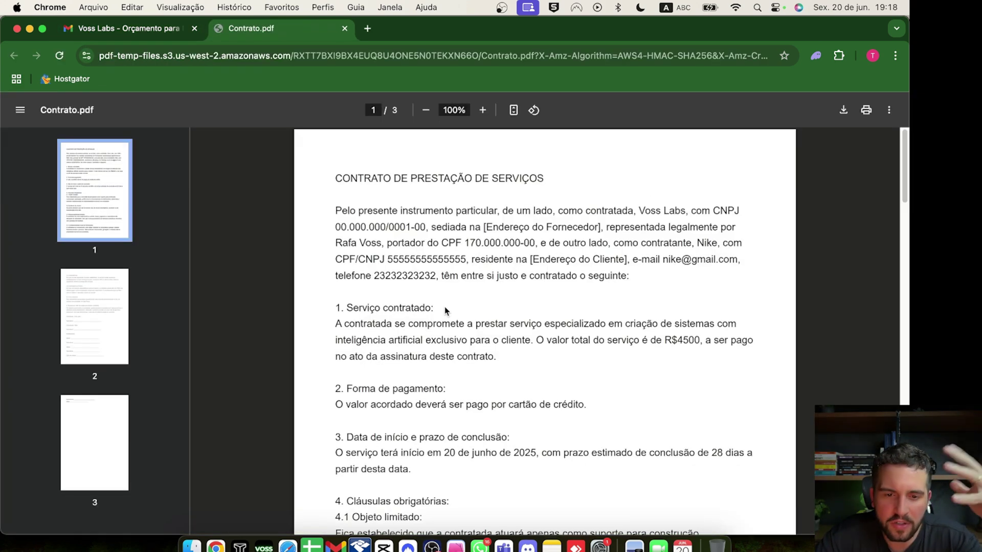
Scroll through Contrato.pdf, selecting the Contratante - Nike line and the word Testemunhas
{"action": "scroll", "coordinate": [455, 276], "scroll_direction": "down", "scroll_amount": 9}
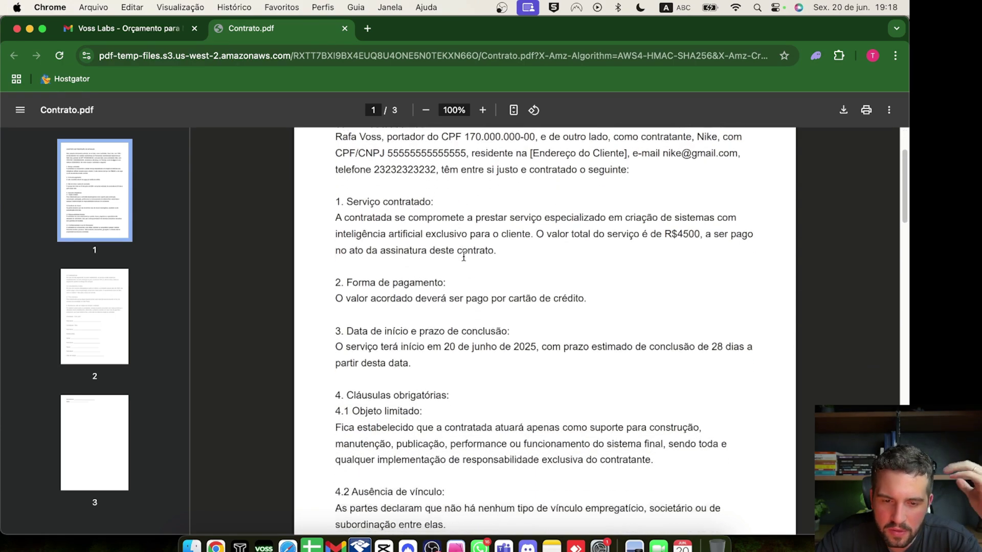
{"action": "scroll", "coordinate": [463, 255], "scroll_direction": "down", "scroll_amount": 5}
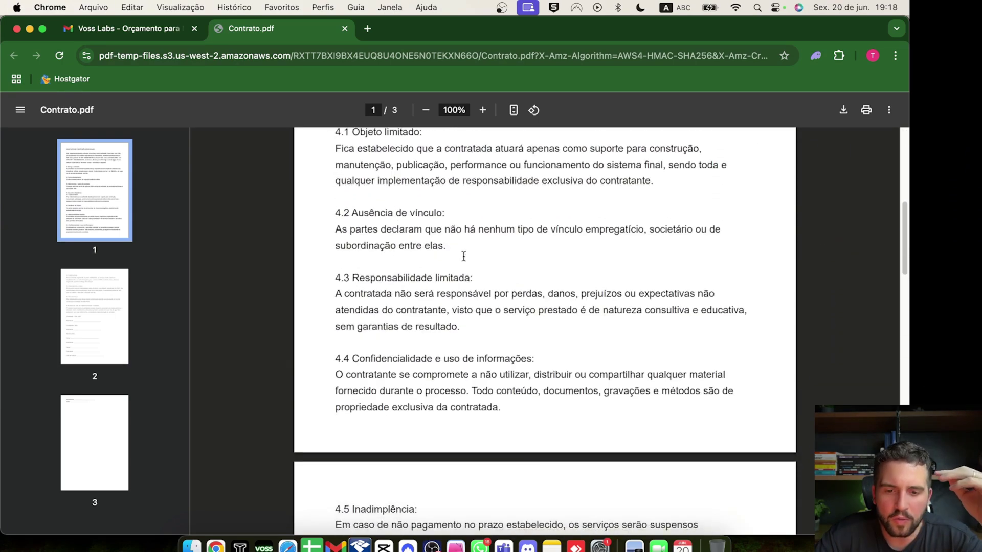
{"action": "scroll", "coordinate": [464, 256], "scroll_direction": "up", "scroll_amount": 8}
{"action": "scroll", "coordinate": [464, 256], "scroll_direction": "up", "scroll_amount": 1}
{"action": "scroll", "coordinate": [463, 256], "scroll_direction": "down", "scroll_amount": 15}
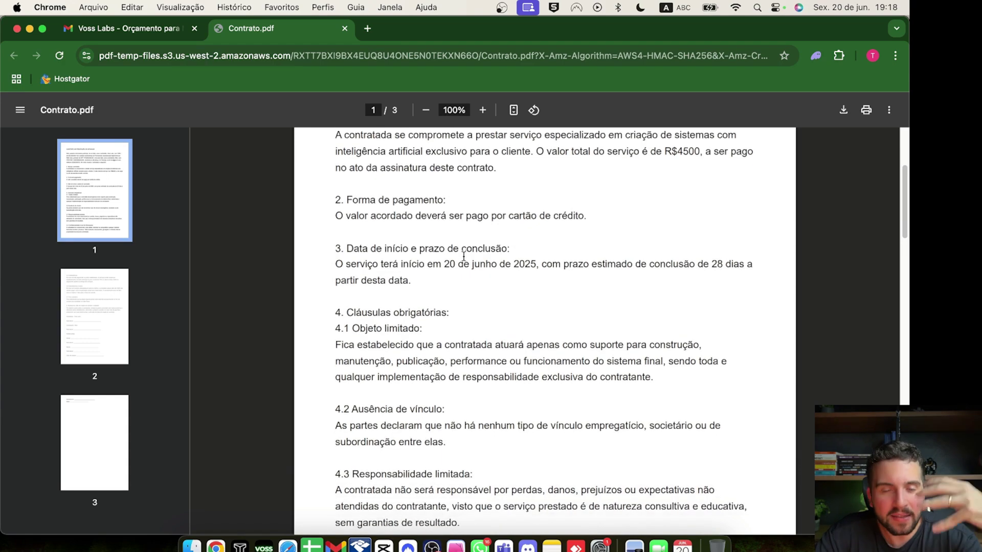
{"action": "scroll", "coordinate": [463, 256], "scroll_direction": "down", "scroll_amount": 8}
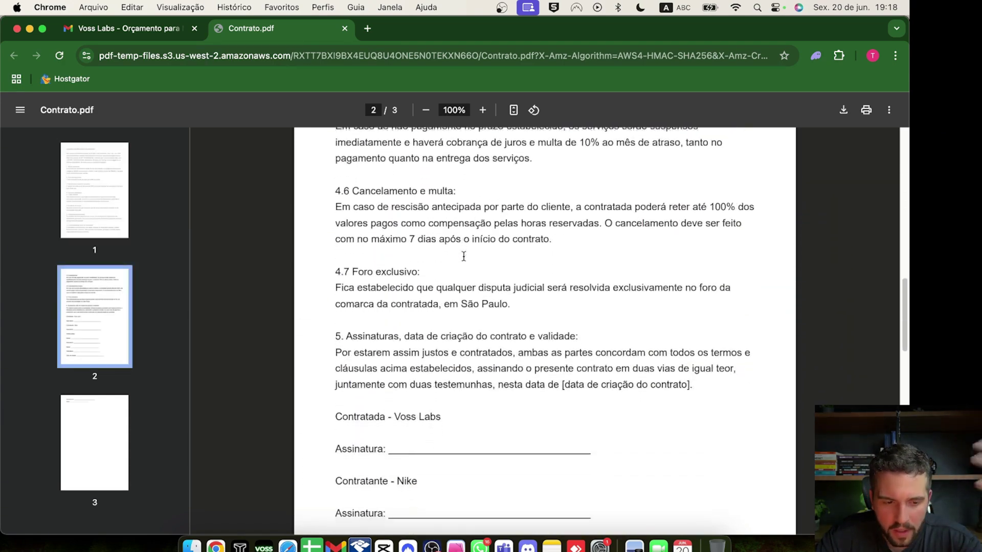
{"action": "scroll", "coordinate": [450, 219], "scroll_direction": "up", "scroll_amount": 2}
{"action": "left_click_drag", "start_coordinate": [419, 319], "coordinate": [338, 318]}
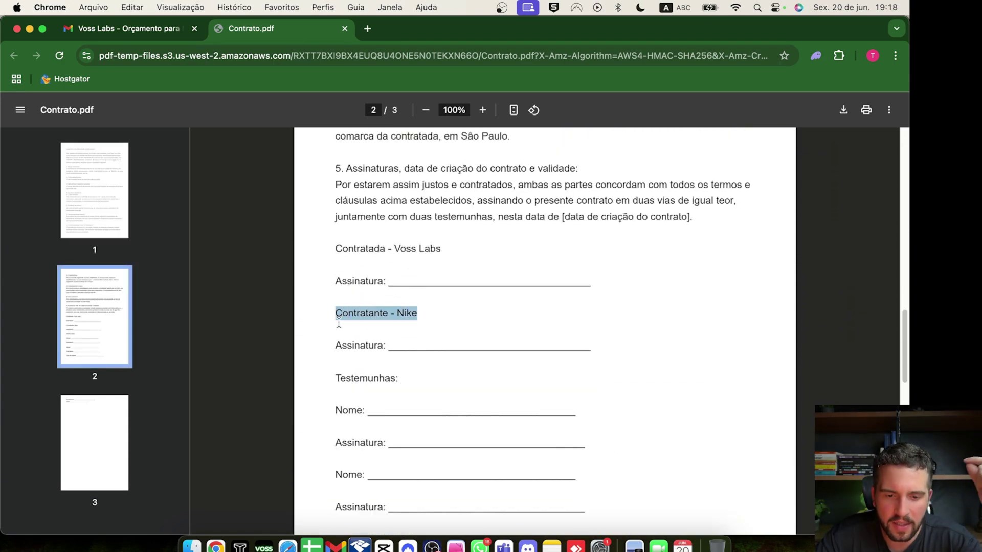
{"action": "double_click", "coordinate": [388, 377]}
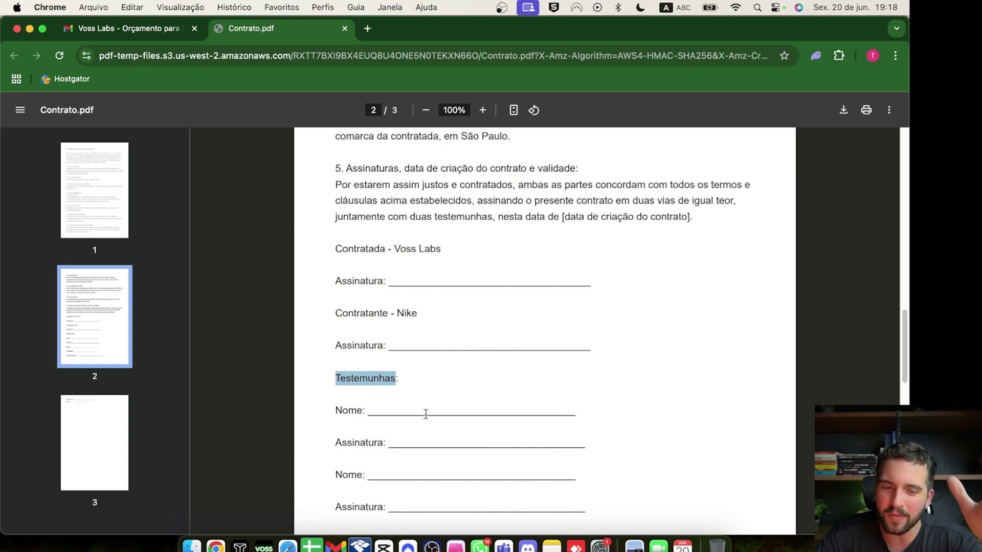
{"action": "scroll", "coordinate": [444, 249], "scroll_direction": "up", "scroll_amount": 10}
{"action": "scroll", "coordinate": [442, 250], "scroll_direction": "down", "scroll_amount": 9}
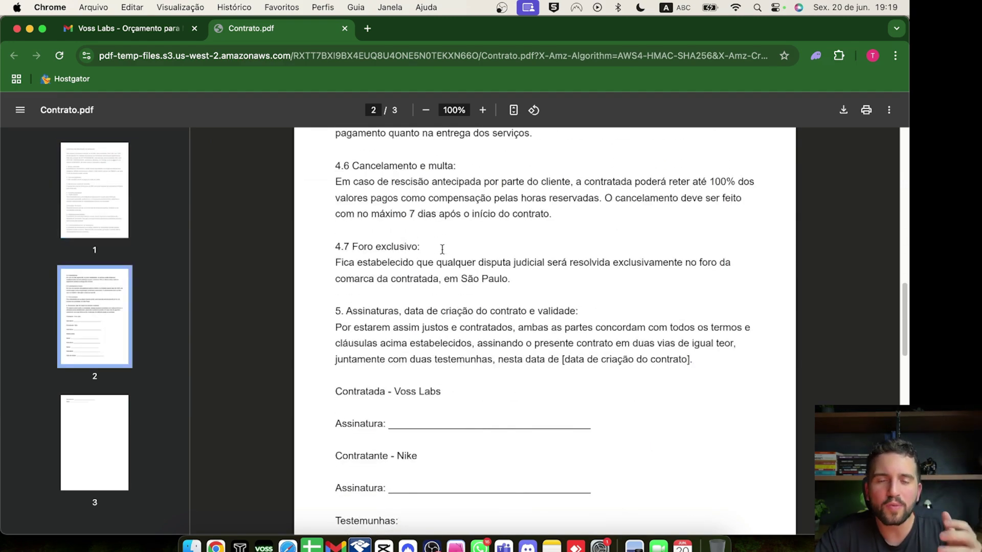
{"action": "scroll", "coordinate": [442, 249], "scroll_direction": "down", "scroll_amount": 3}
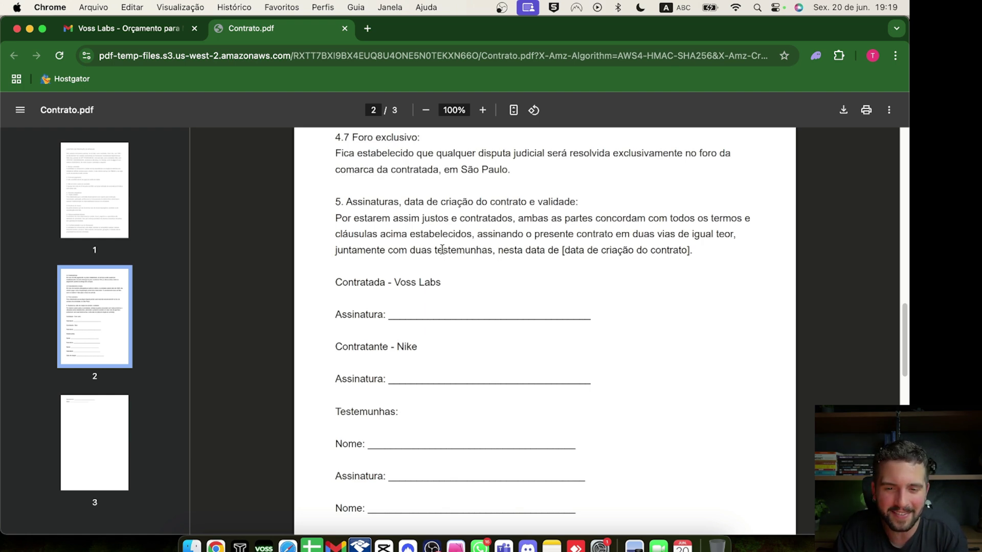
{"action": "scroll", "coordinate": [441, 249], "scroll_direction": "up", "scroll_amount": 10}
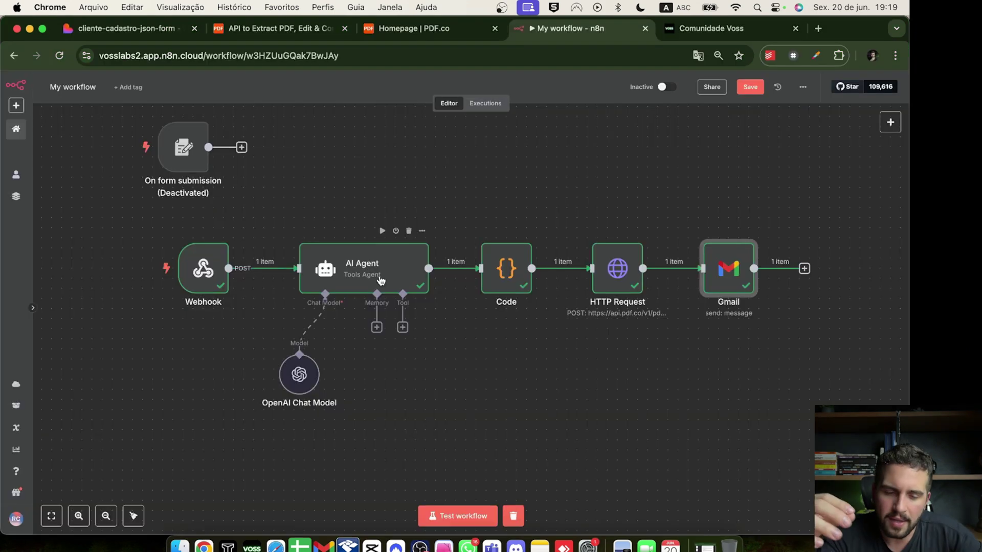
Save the n8n workflow and switch it from Inactive to Active
{"action": "key", "text": "super+grave"}
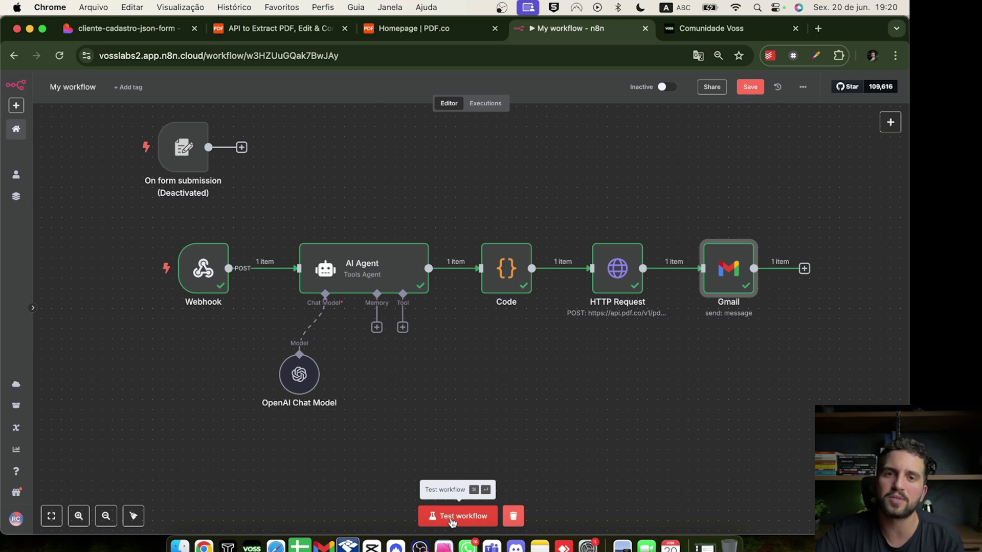
{"action": "left_click", "coordinate": [750, 87]}
{"action": "left_click", "coordinate": [669, 88]}
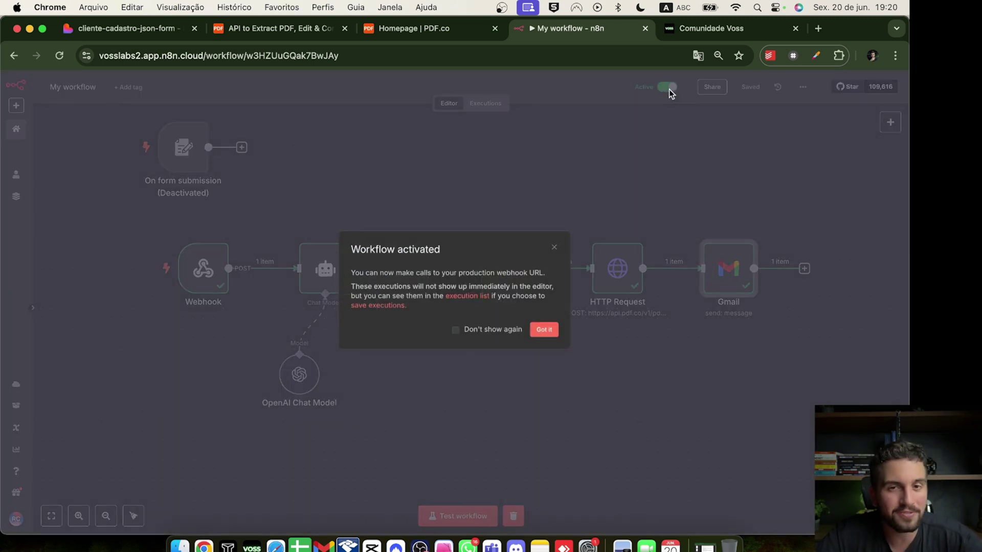
{"action": "left_click", "coordinate": [575, 244]}
Copy the Webhook node's production URL and bring up the Lovable form project
{"action": "double_click", "coordinate": [203, 268]}
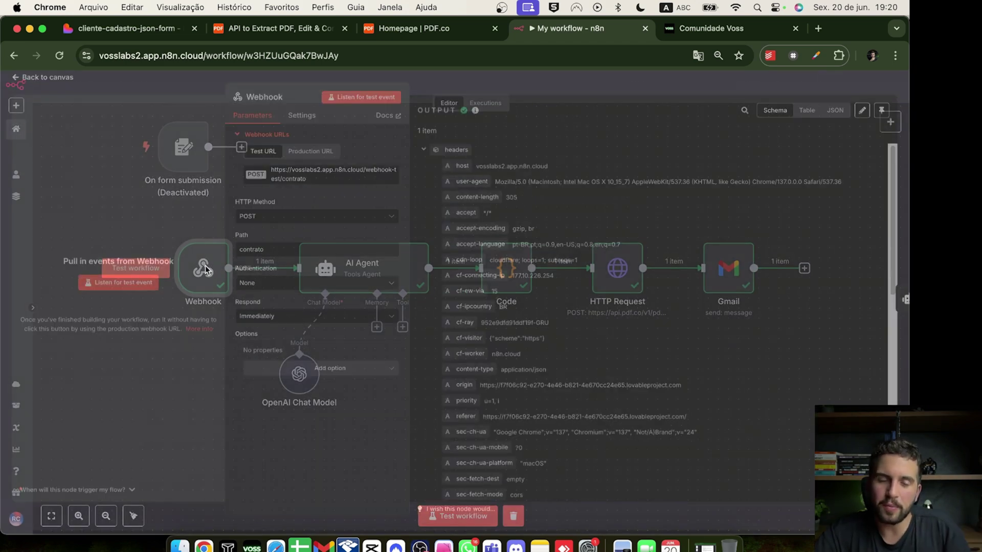
{"action": "left_click", "coordinate": [310, 156]}
{"action": "left_click", "coordinate": [322, 180]}
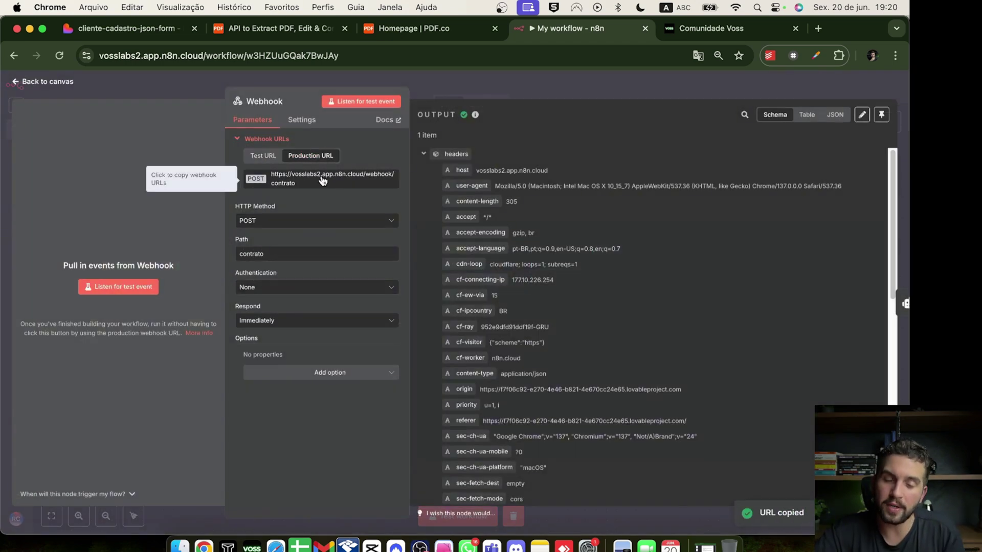
{"action": "left_click", "coordinate": [167, 32]}
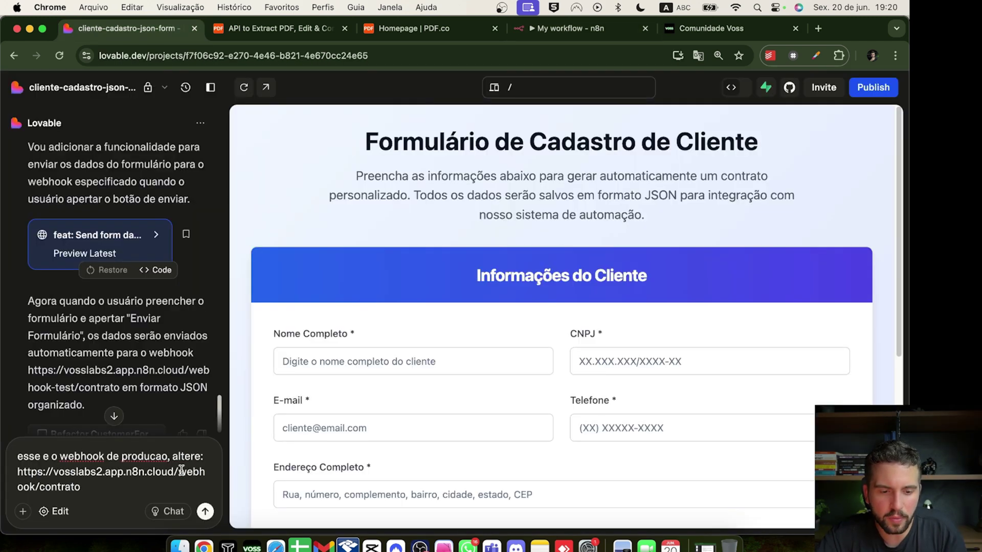
Have Lovable switch the form to the production contrato webhook, then view its three-version history
{"action": "left_click", "coordinate": [207, 510]}
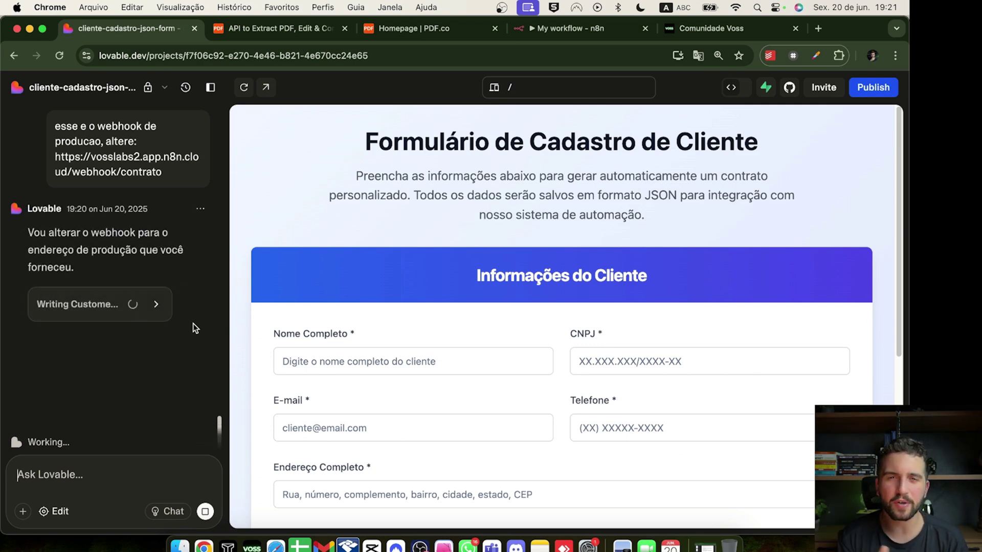
{"action": "scroll", "coordinate": [376, 263], "scroll_direction": "down", "scroll_amount": 3}
{"action": "scroll", "coordinate": [376, 264], "scroll_direction": "down", "scroll_amount": 2}
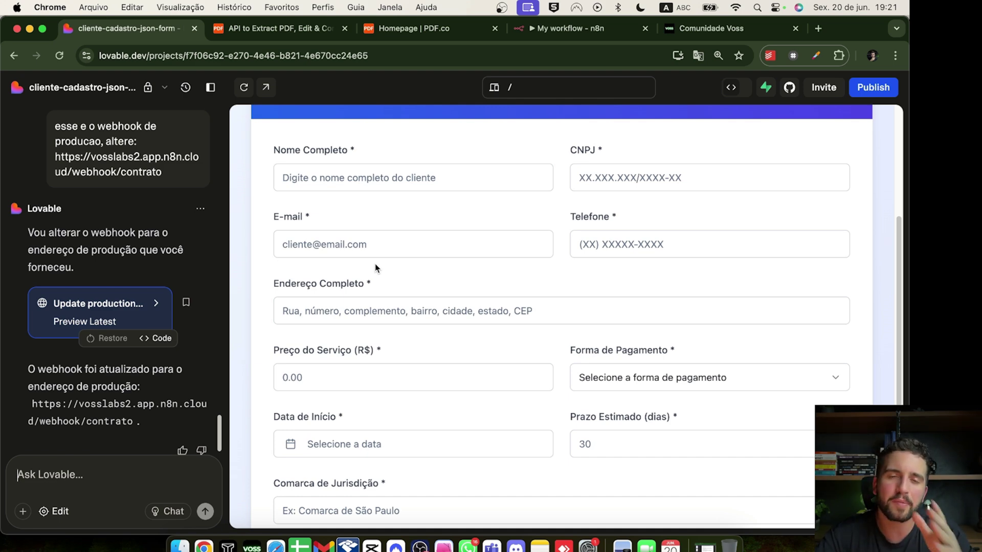
{"action": "scroll", "coordinate": [406, 343], "scroll_direction": "up", "scroll_amount": 2}
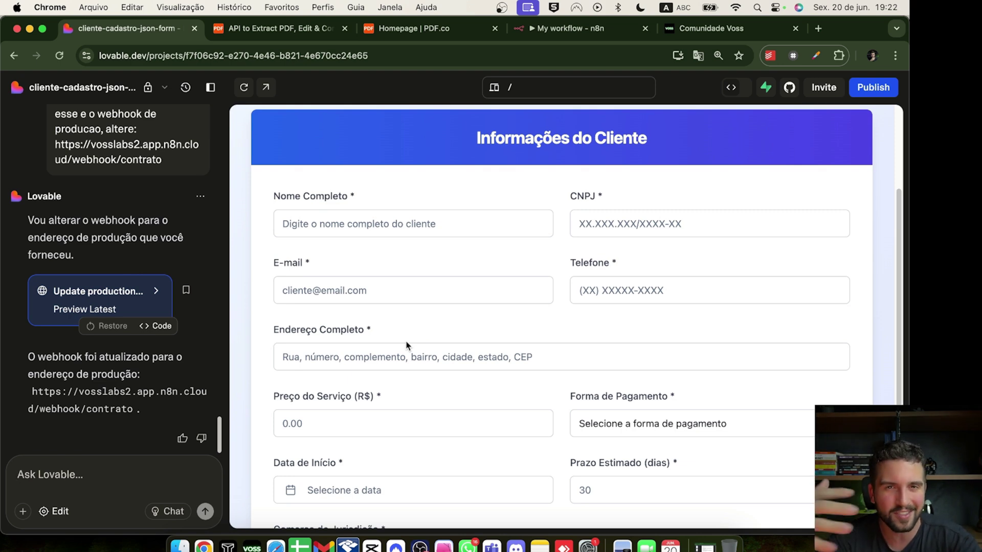
{"action": "left_click", "coordinate": [185, 89]}
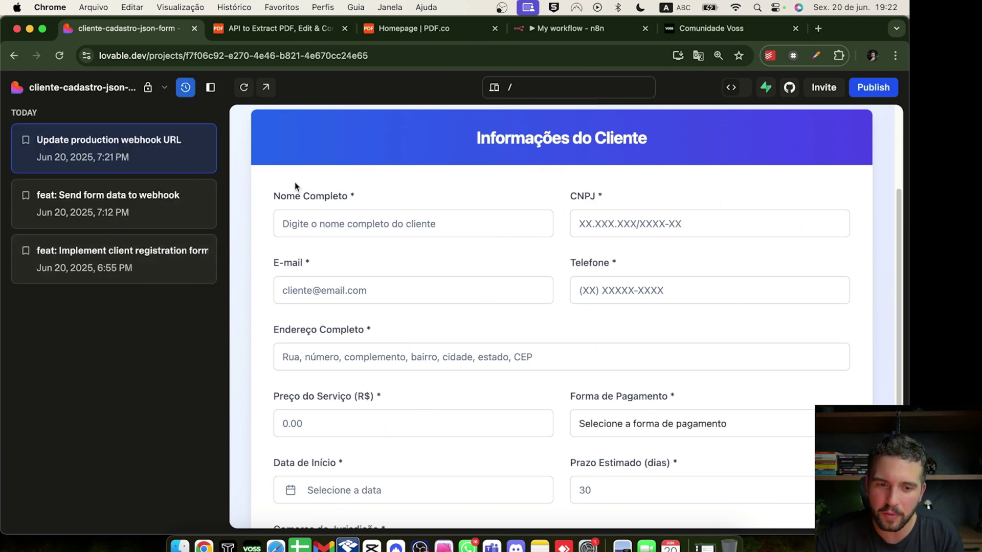